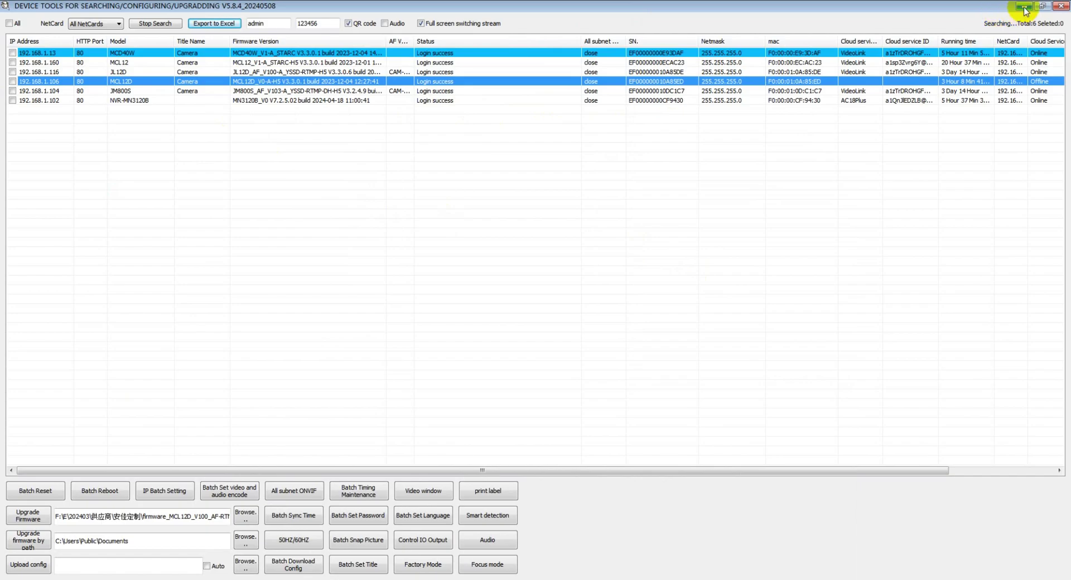
# Hide the Device Tools window with Win+D so the Windows desktop shows.
pyautogui.press('super+d')
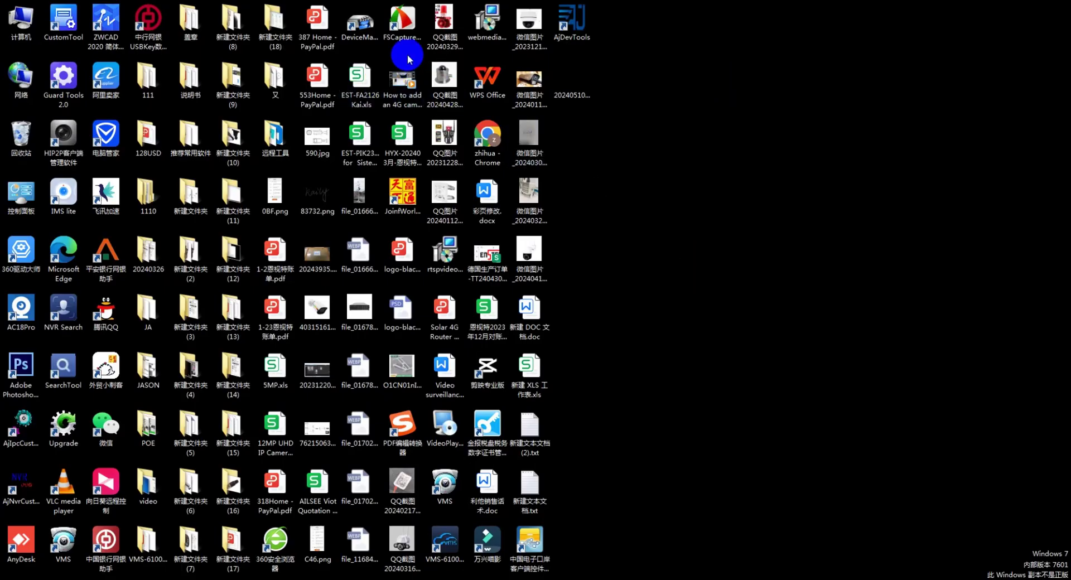
# Launch Chrome and load the camera address 192.168.1.106.
pyautogui.doubleClick(487, 140)
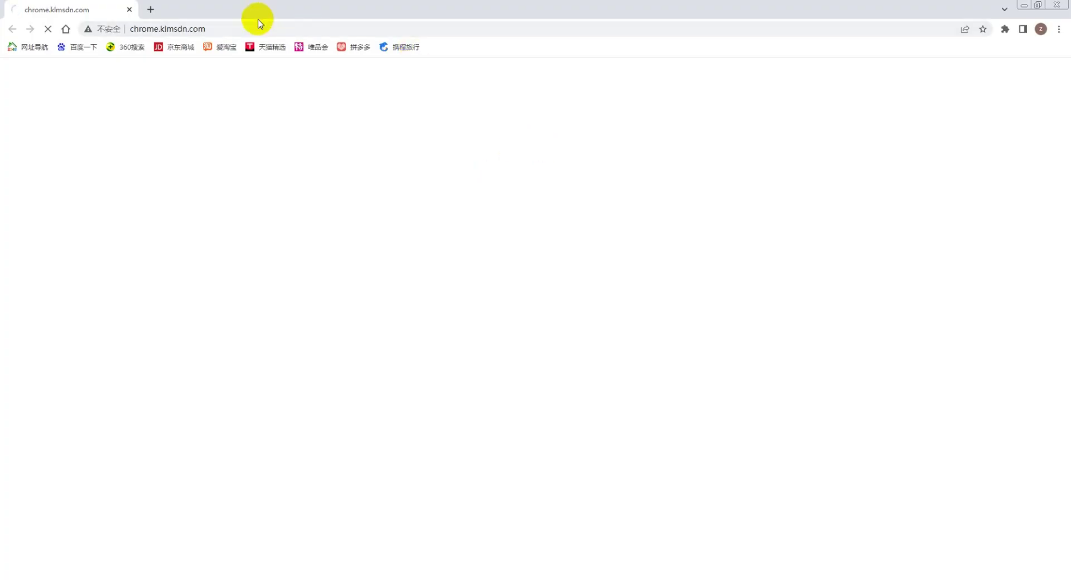
pyautogui.click(262, 28)
pyautogui.write('192')
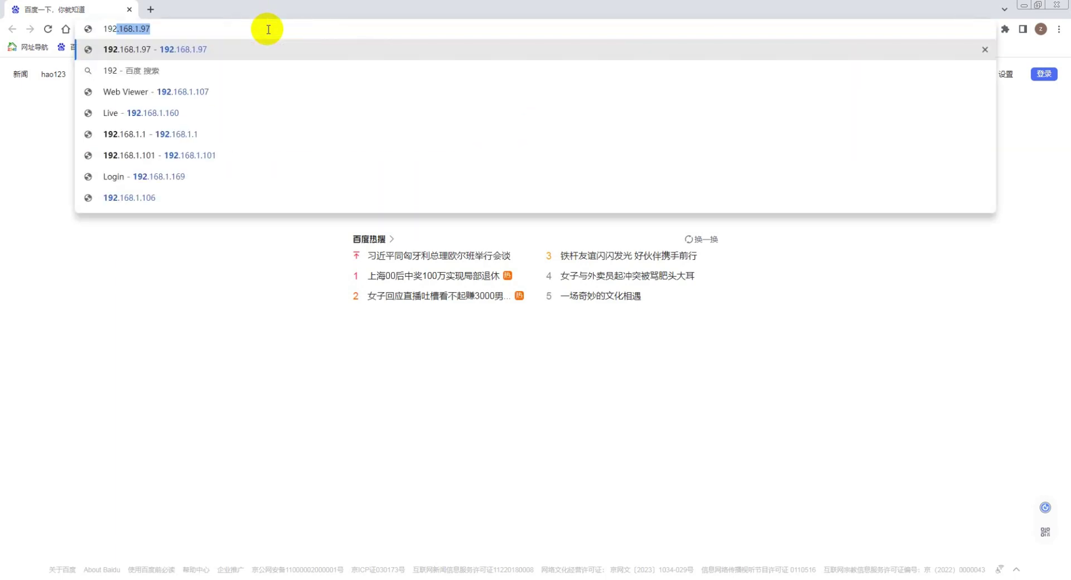
pyautogui.write('.168.1.106')
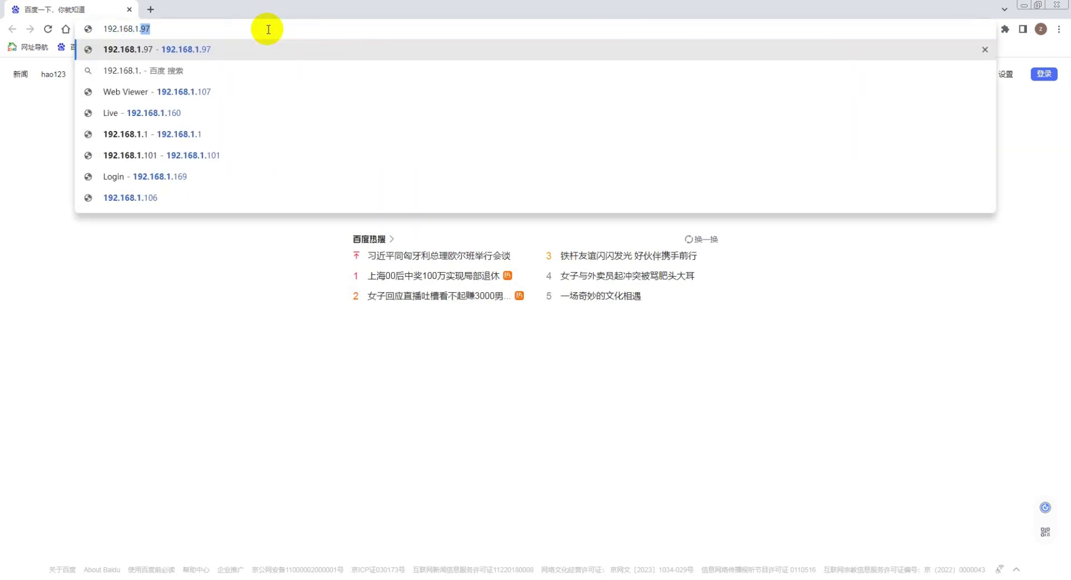
pyautogui.press('Return')
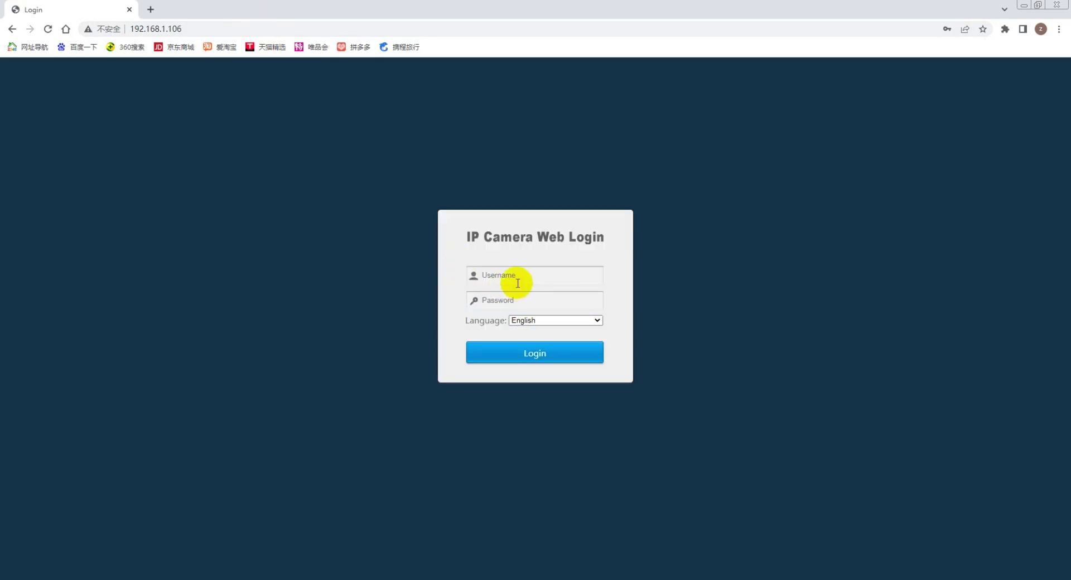
# Autofill the saved username and password and log in to the camera.
pyautogui.click(516, 276)
pyautogui.click(549, 306)
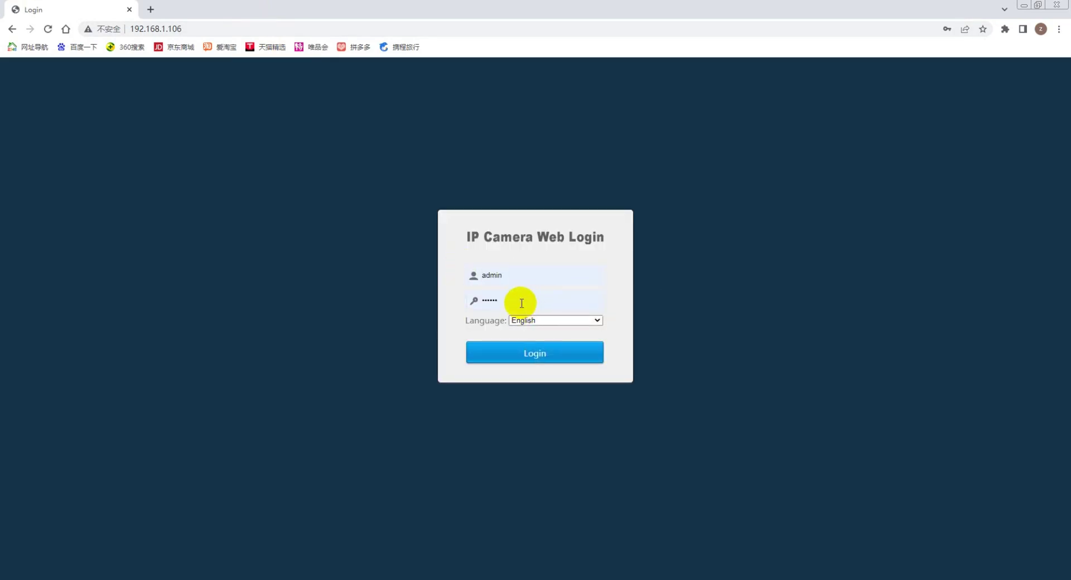
pyautogui.click(529, 299)
pyautogui.click(574, 329)
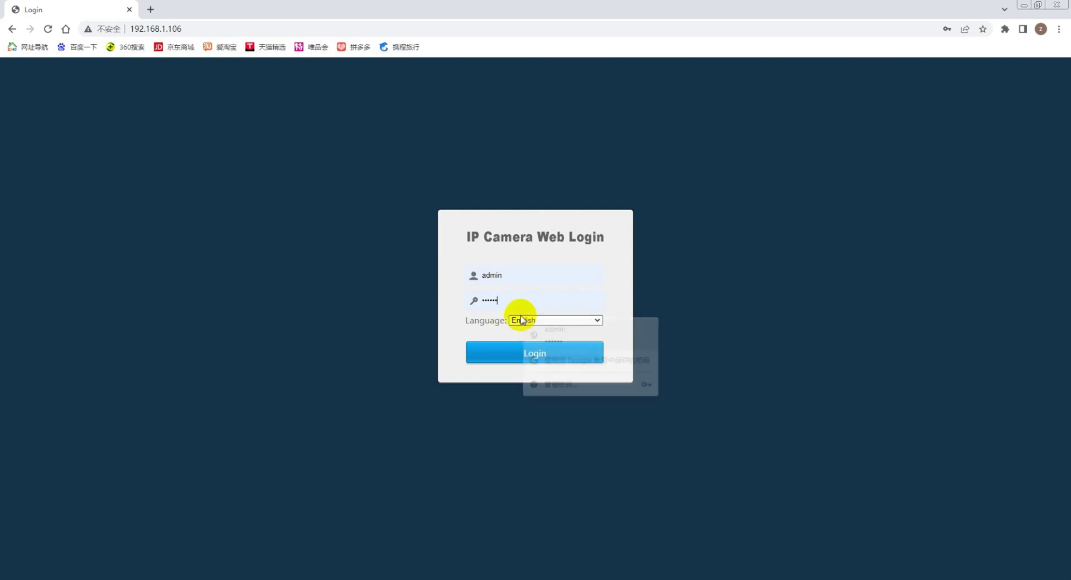
pyautogui.click(545, 353)
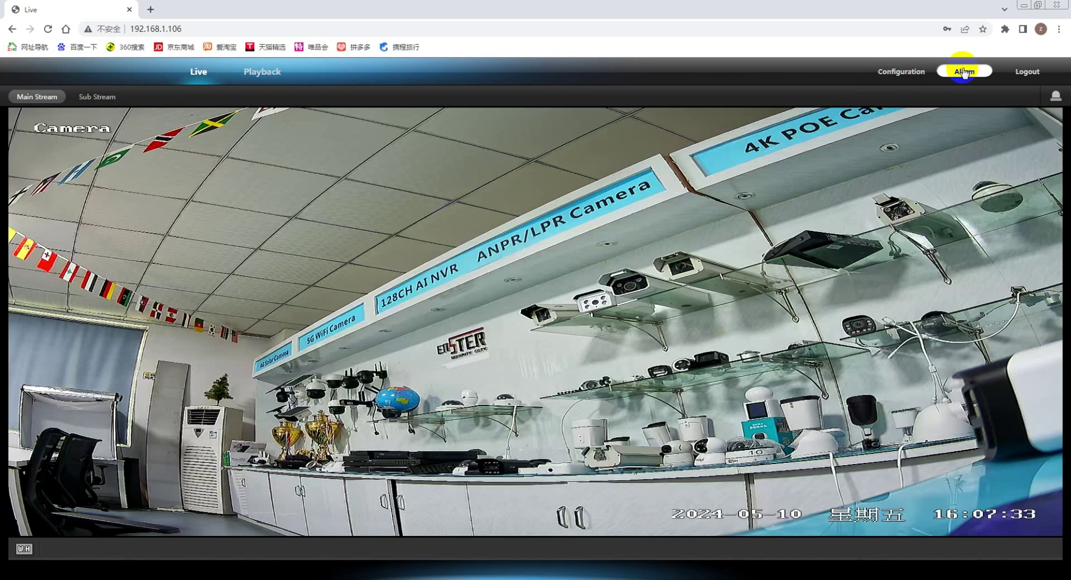
# Go to Configuration > System > Users Manage and modify the admin account.
pyautogui.click(893, 74)
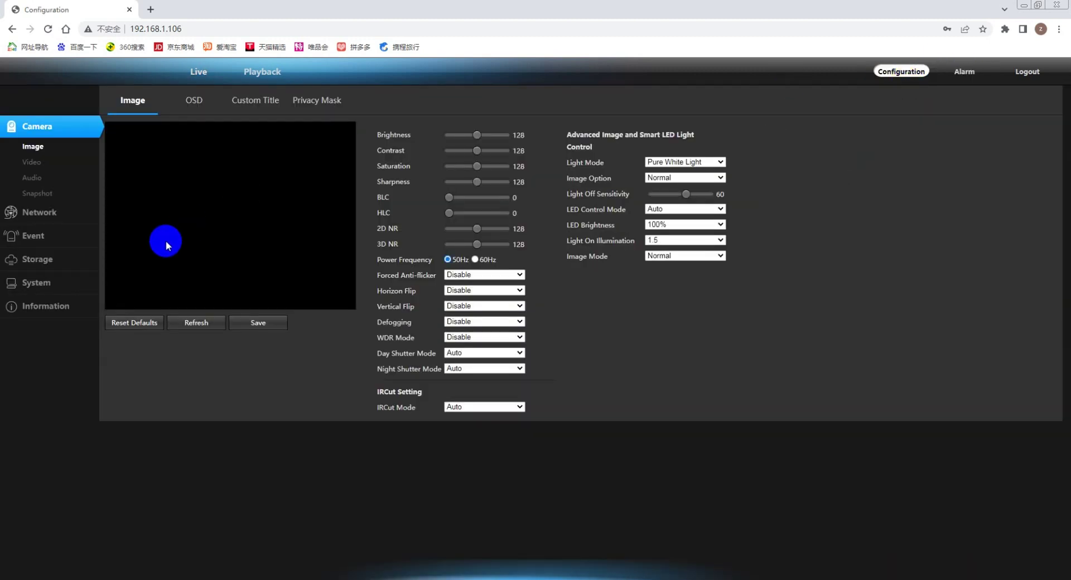
pyautogui.click(37, 260)
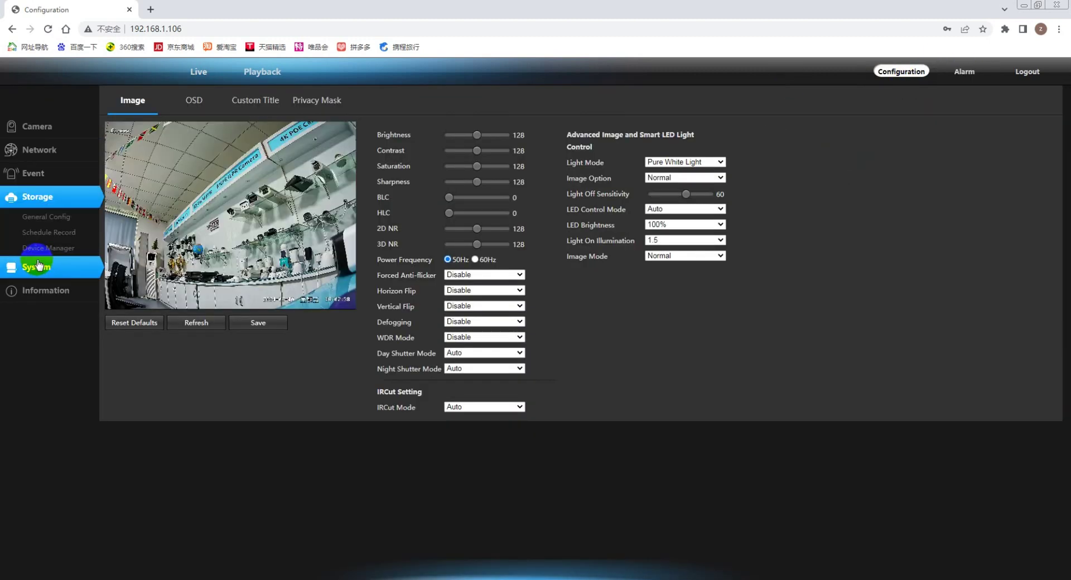
pyautogui.click(39, 265)
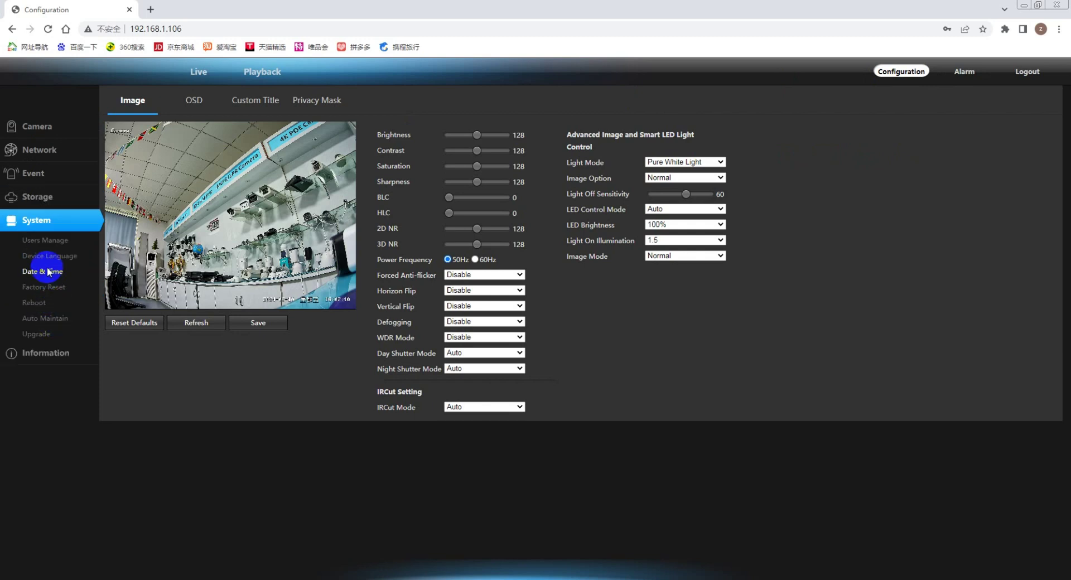
pyautogui.click(45, 241)
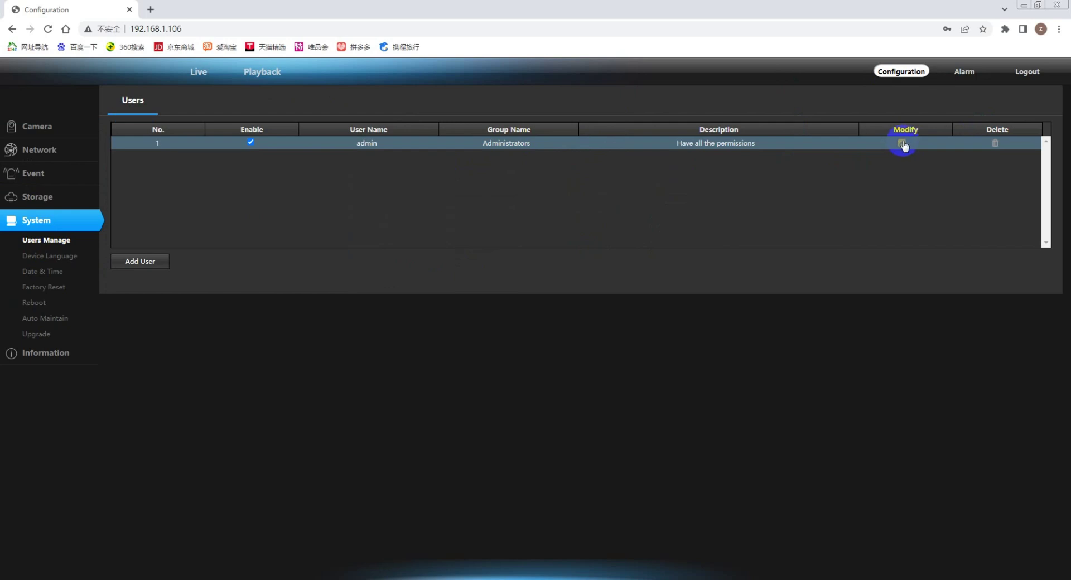
pyautogui.click(902, 144)
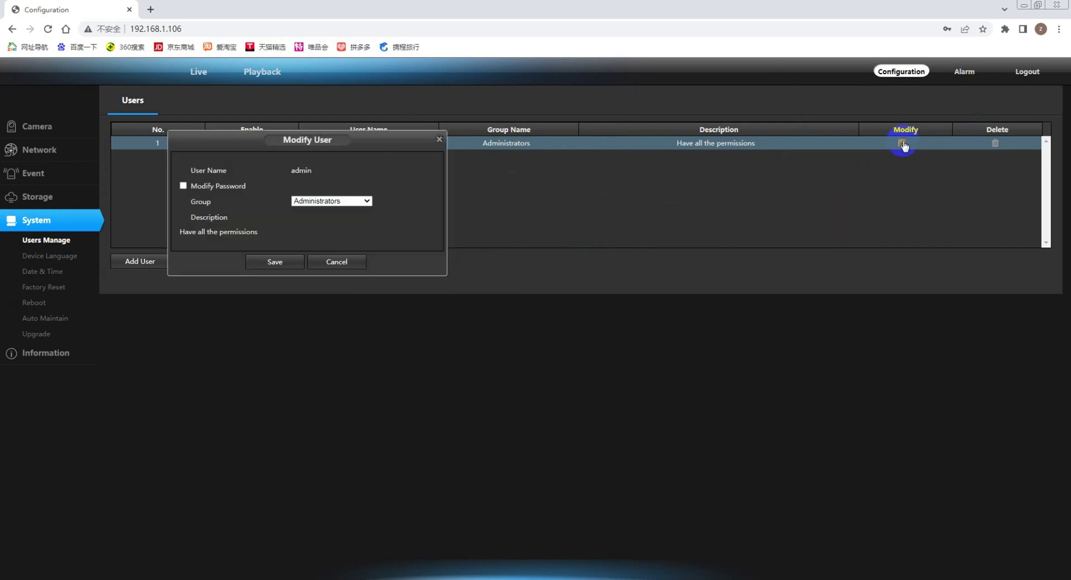
# Tick Modify Password, fill in the old, new and confirm passwords, and save.
pyautogui.click(183, 187)
pyautogui.click(214, 218)
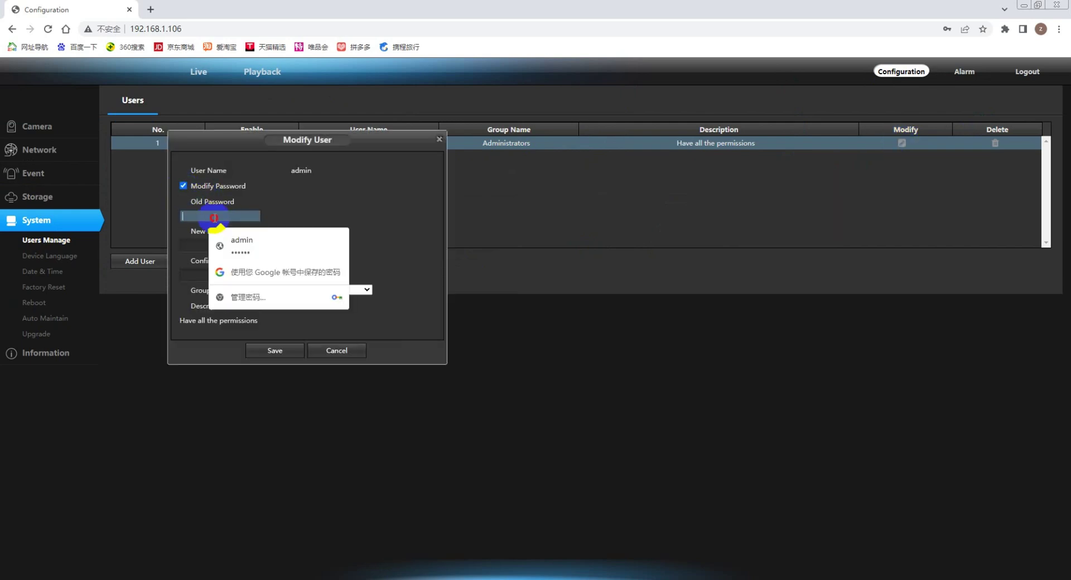
pyautogui.write('12')
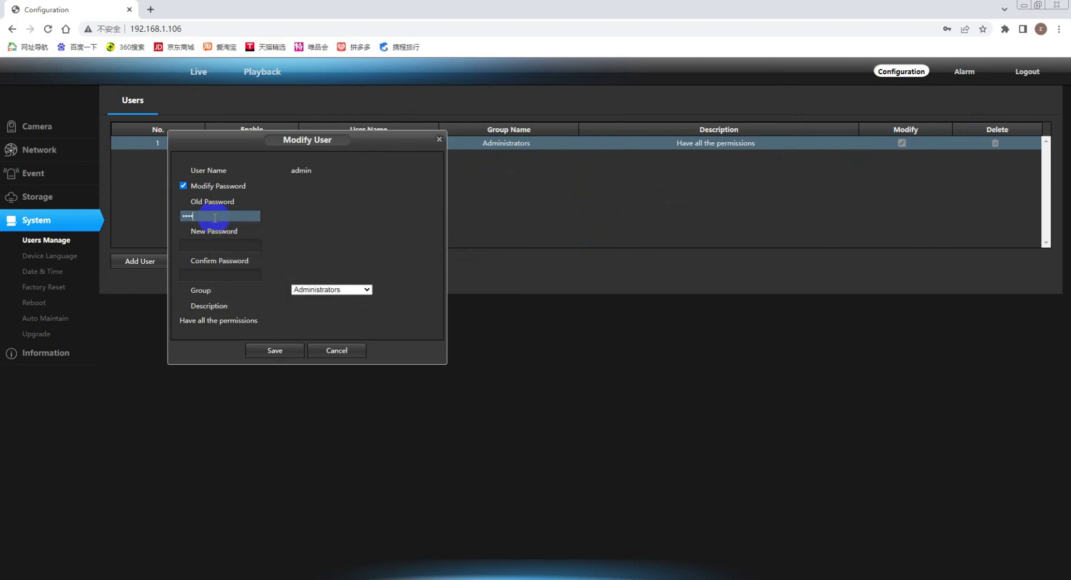
pyautogui.click(226, 246)
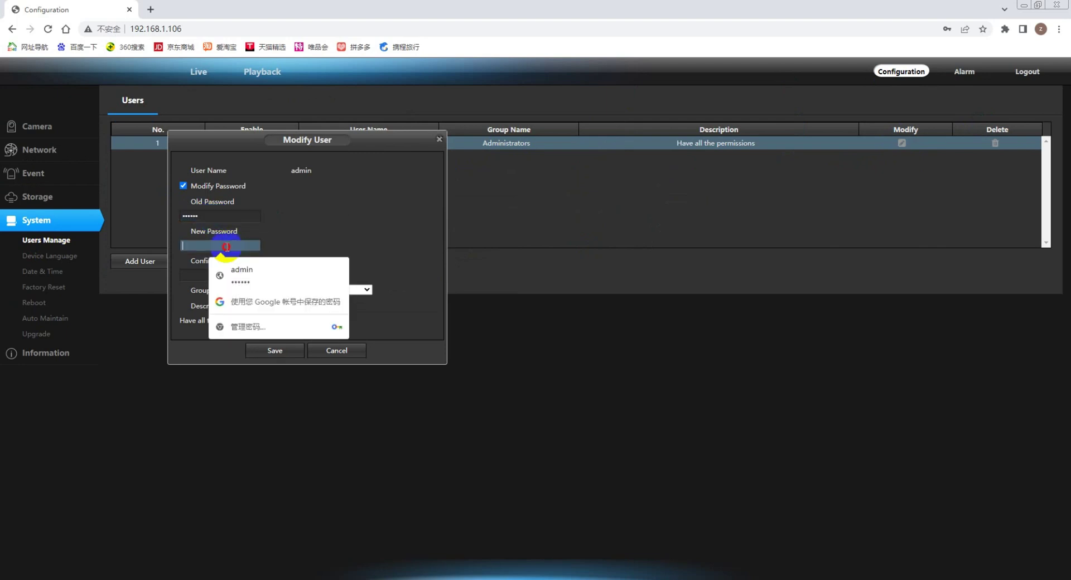
pyautogui.write('12')
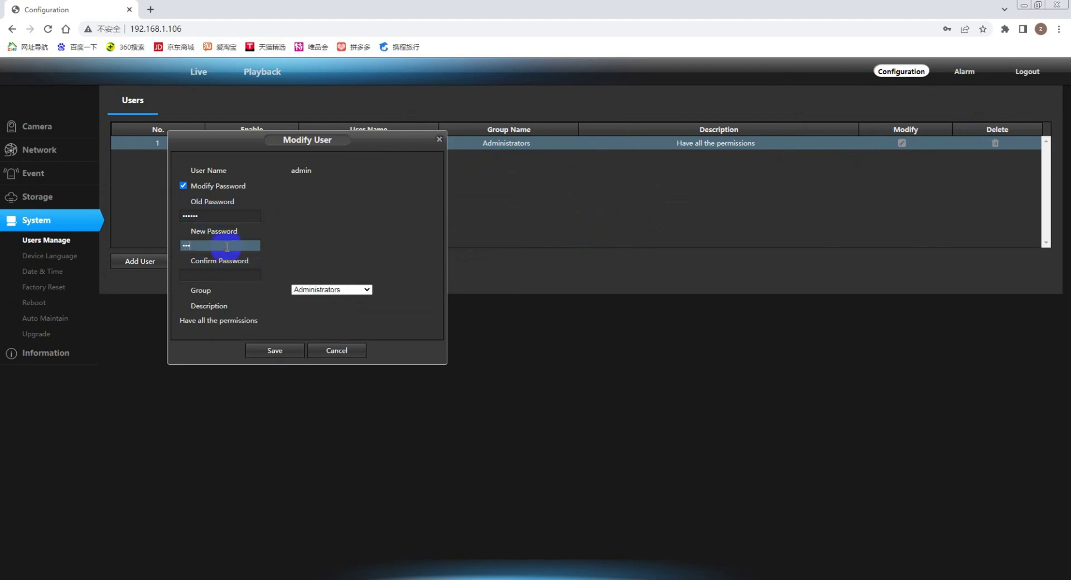
pyautogui.click(211, 274)
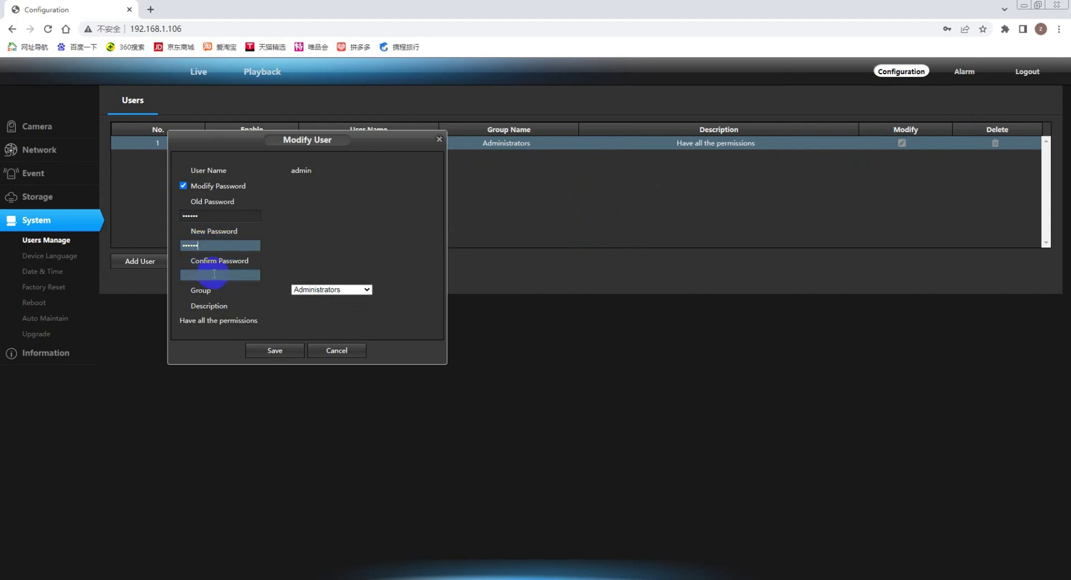
pyautogui.write('12')
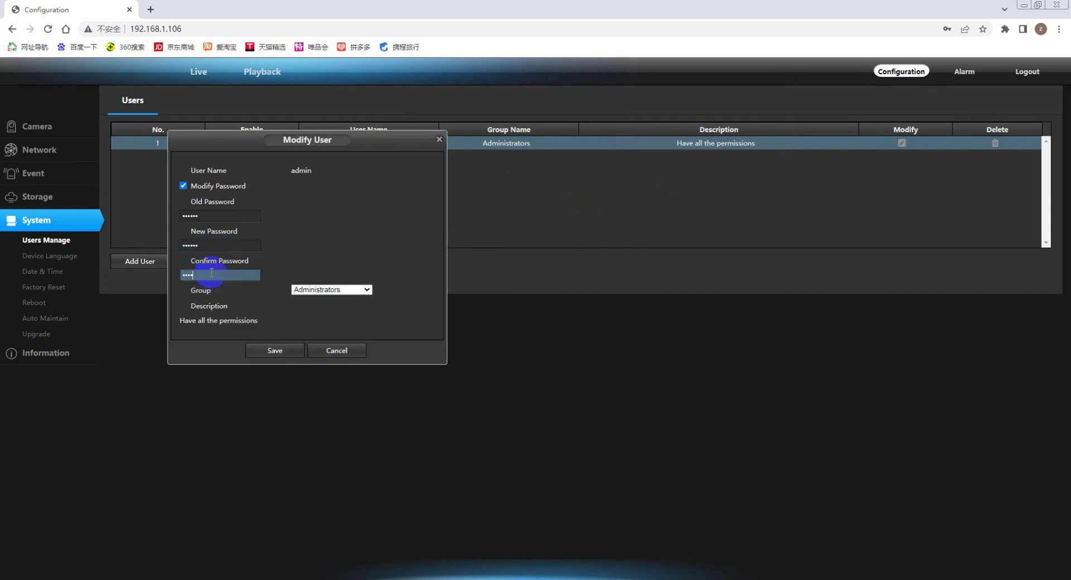
pyautogui.click(279, 349)
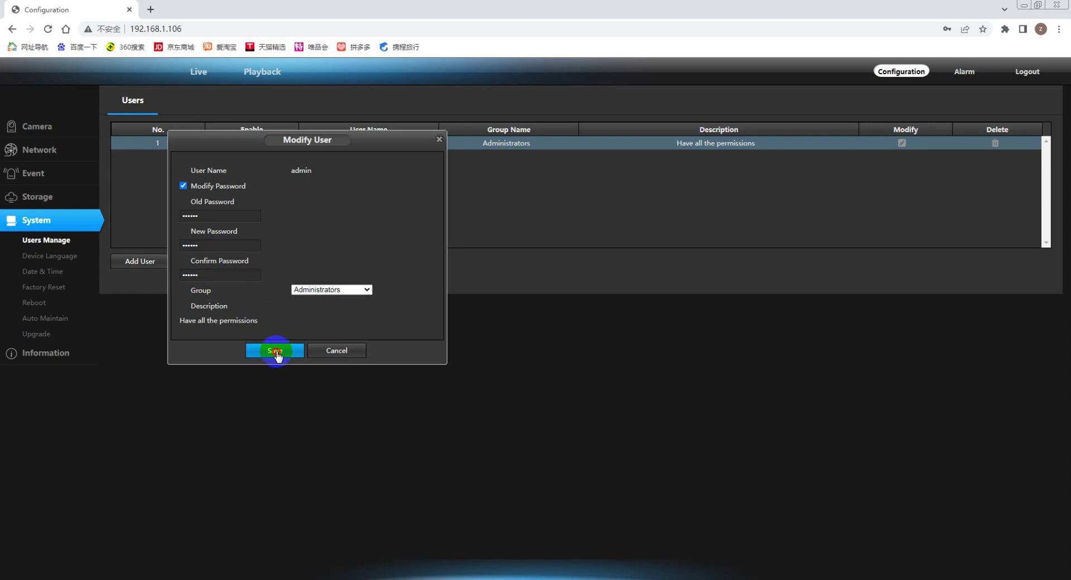
pyautogui.click(208, 25)
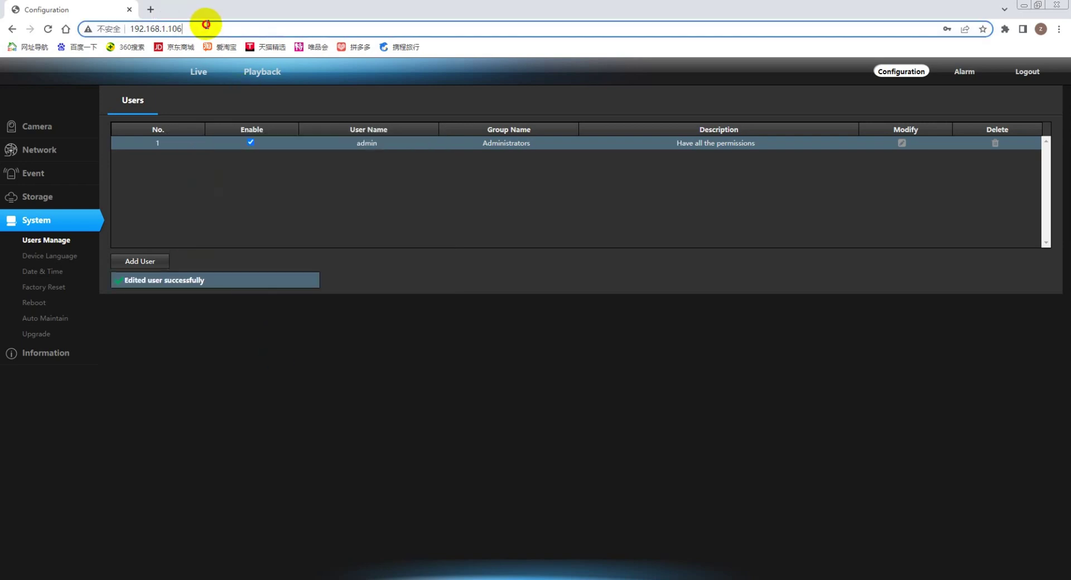
# Reload the login page, try the old saved login, then minimize Chrome.
pyautogui.press('Return')
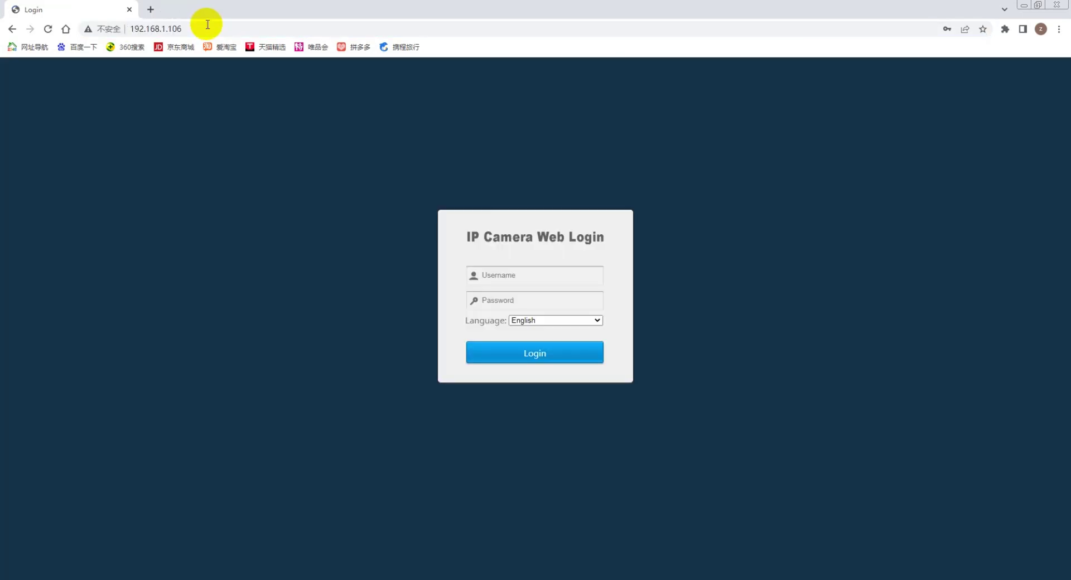
pyautogui.click(510, 272)
pyautogui.click(560, 306)
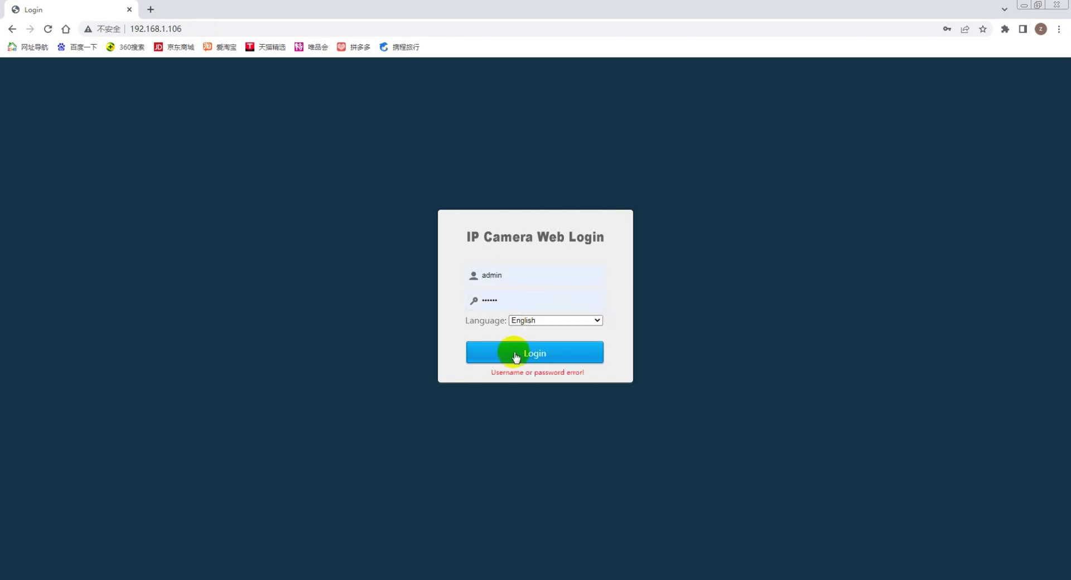
pyautogui.click(1026, 6)
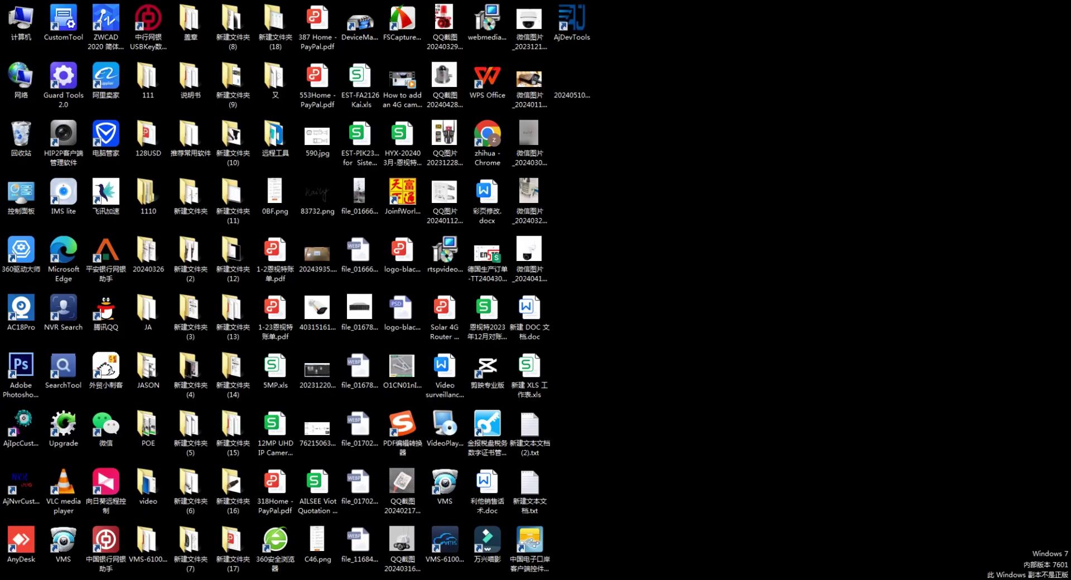
# Open the properties of the local connection (本地连接) from the adapter settings.
pyautogui.click(900, 538)
pyautogui.click(278, 216)
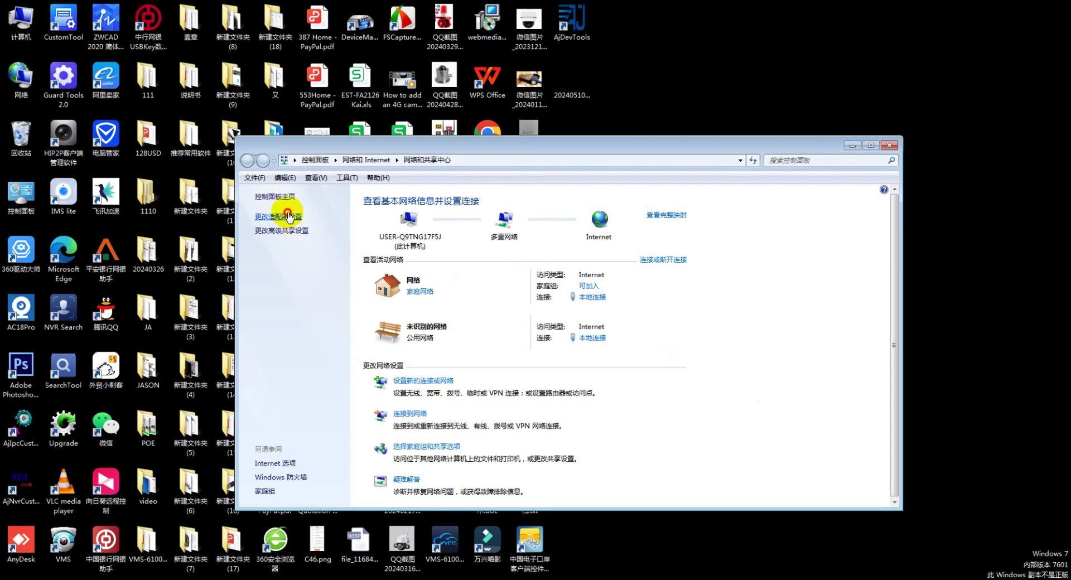
pyautogui.click(304, 218)
pyautogui.rightClick(306, 222)
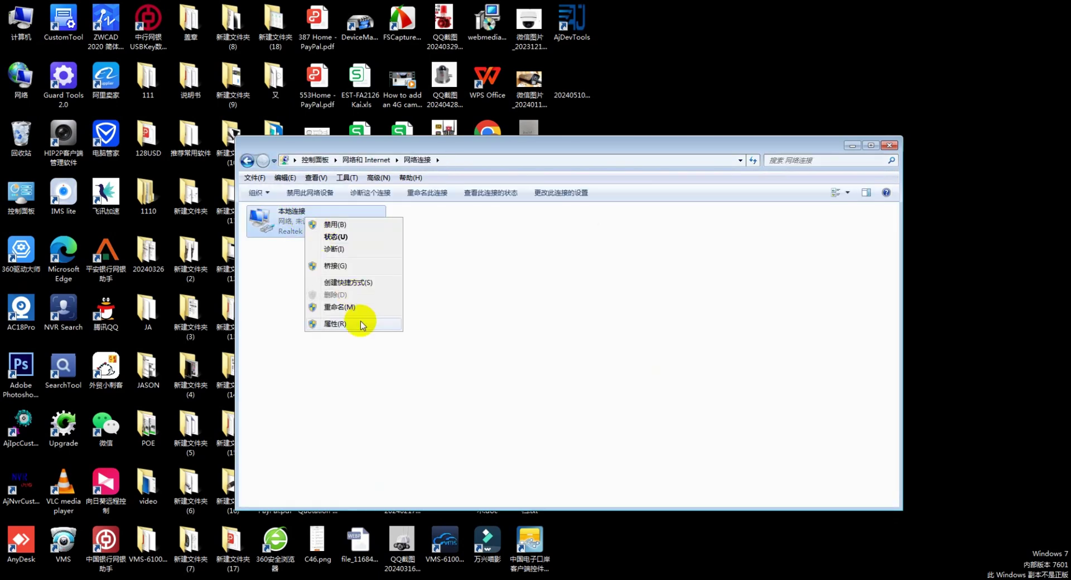
pyautogui.click(358, 318)
# Set static IPv4 188.188.188.188 with mask 255.255.0.0, then refresh and close Network Connections.
pyautogui.click(346, 312)
pyautogui.doubleClick(346, 312)
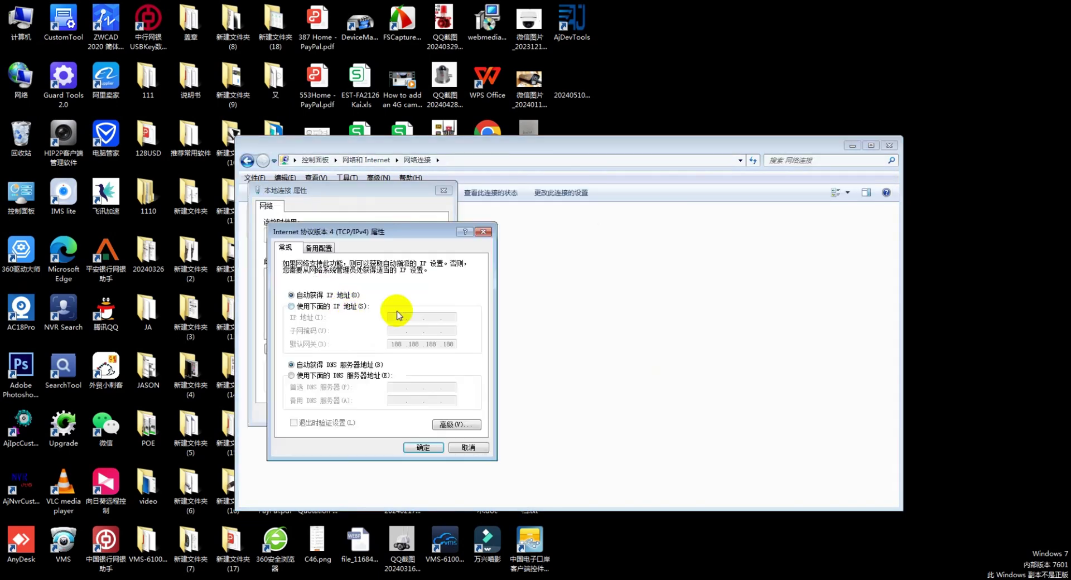
pyautogui.click(328, 306)
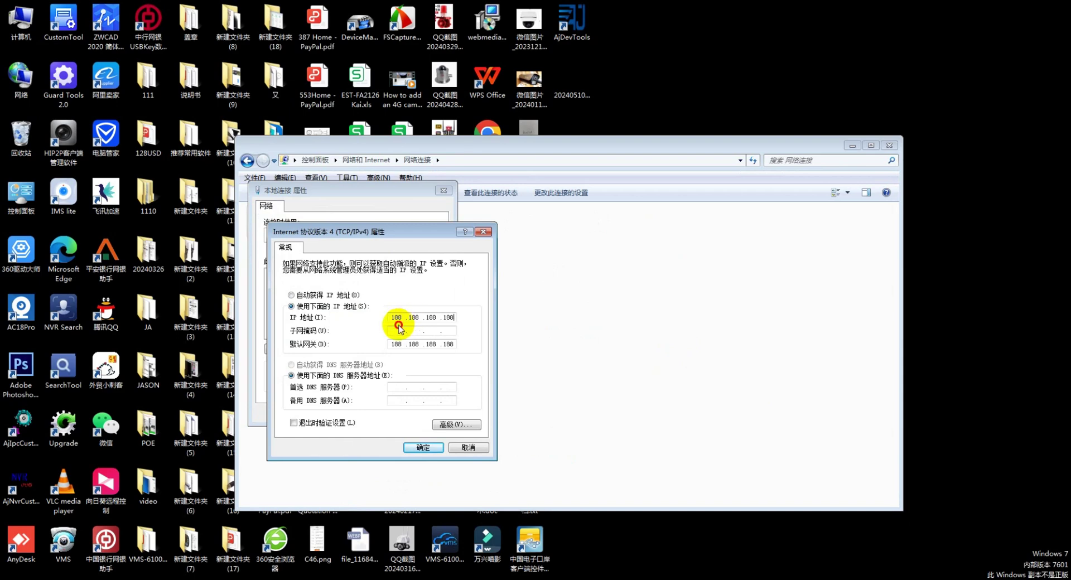
pyautogui.click(396, 330)
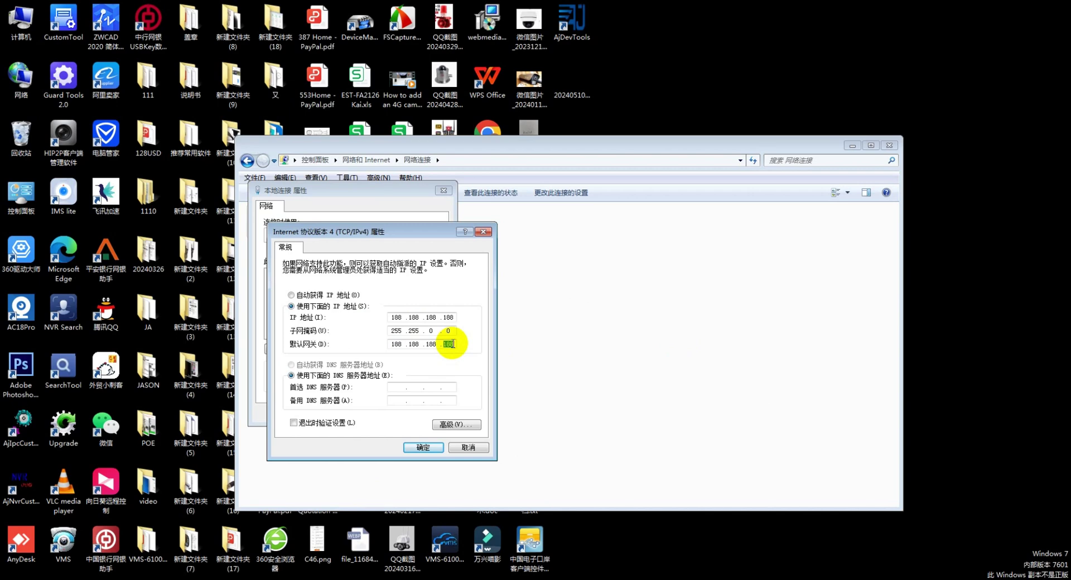
pyautogui.click(422, 447)
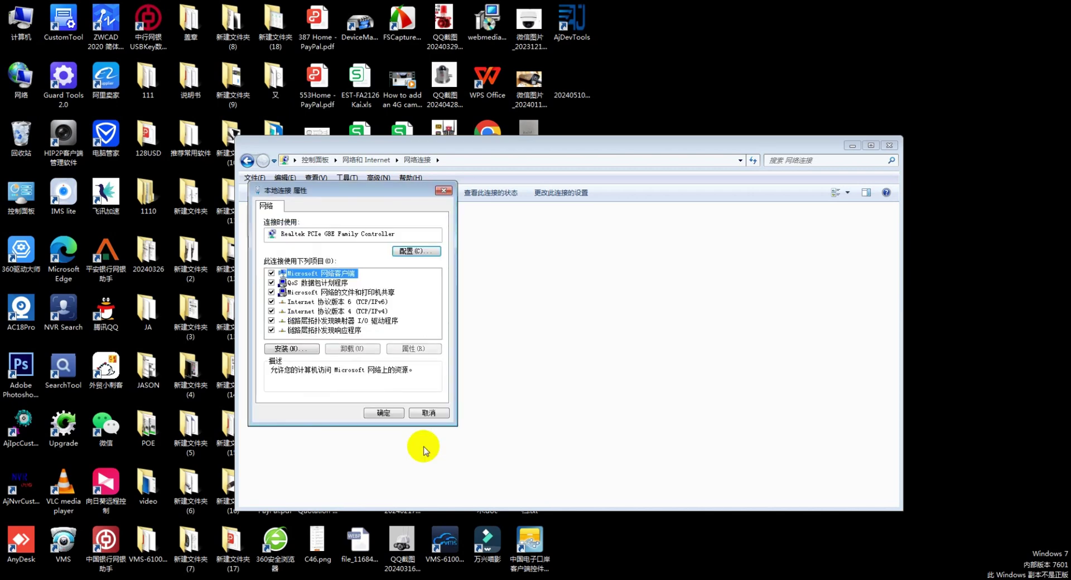
pyautogui.click(390, 413)
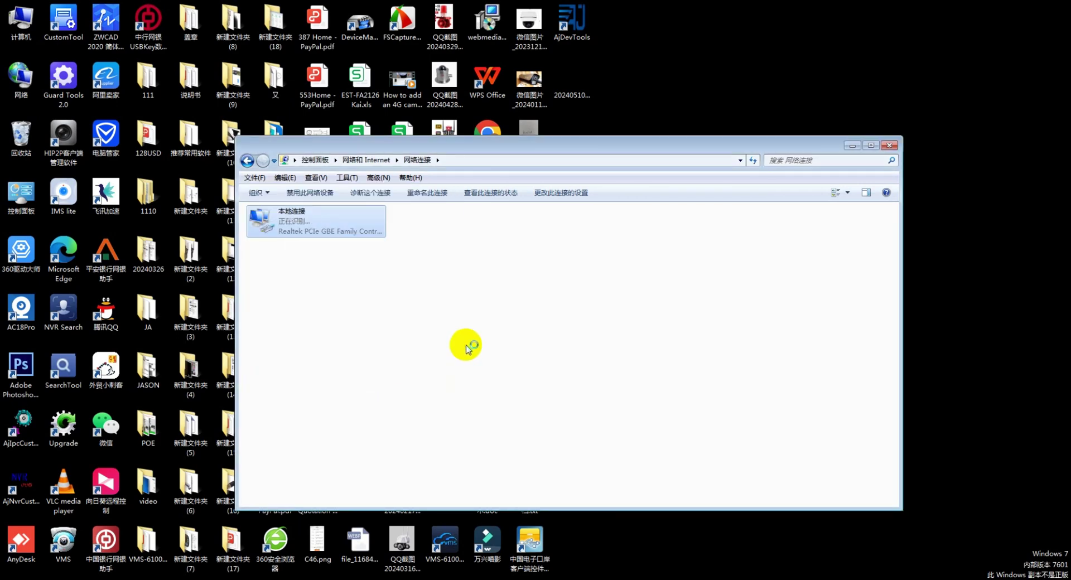
pyautogui.rightClick(473, 301)
pyautogui.click(504, 332)
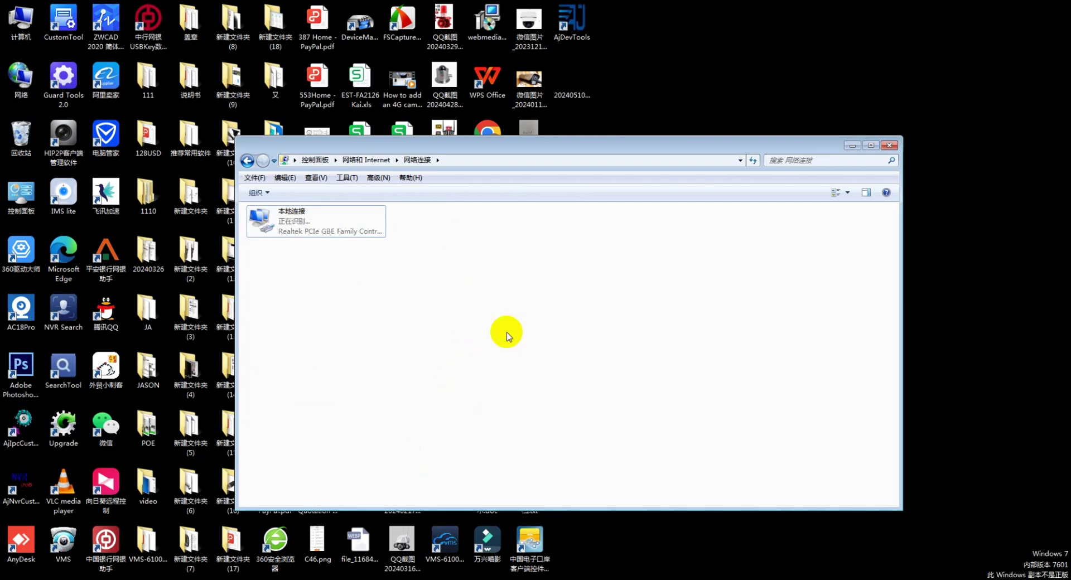
pyautogui.hotkey('alt', 'F4')
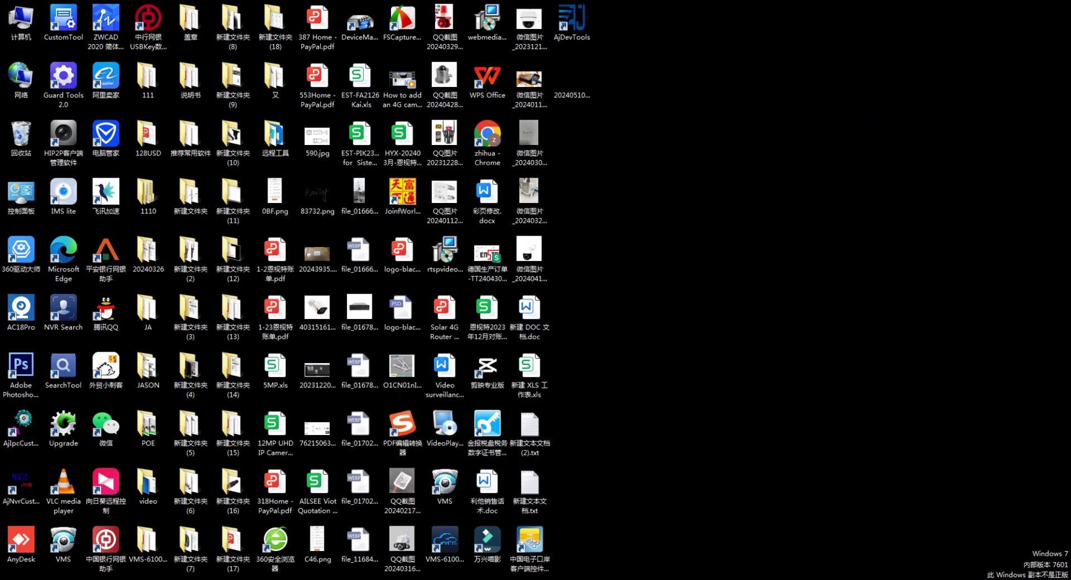
# Back in Device Tools, Batch Reset the MCL12D at 192.168.1.106 and confirm Yes.
pyautogui.hotkey('alt', 'Tab')
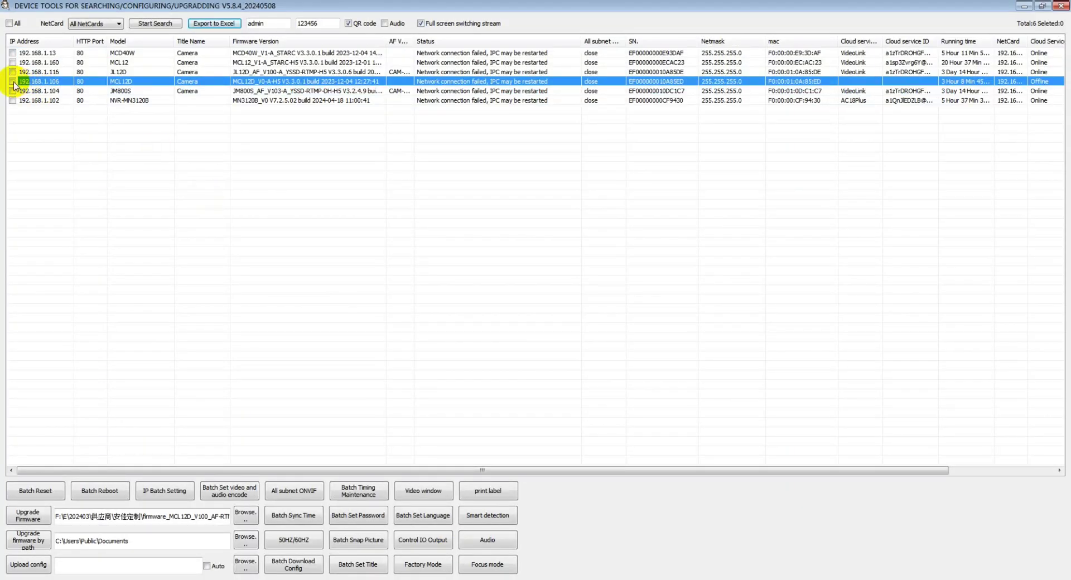
pyautogui.click(36, 492)
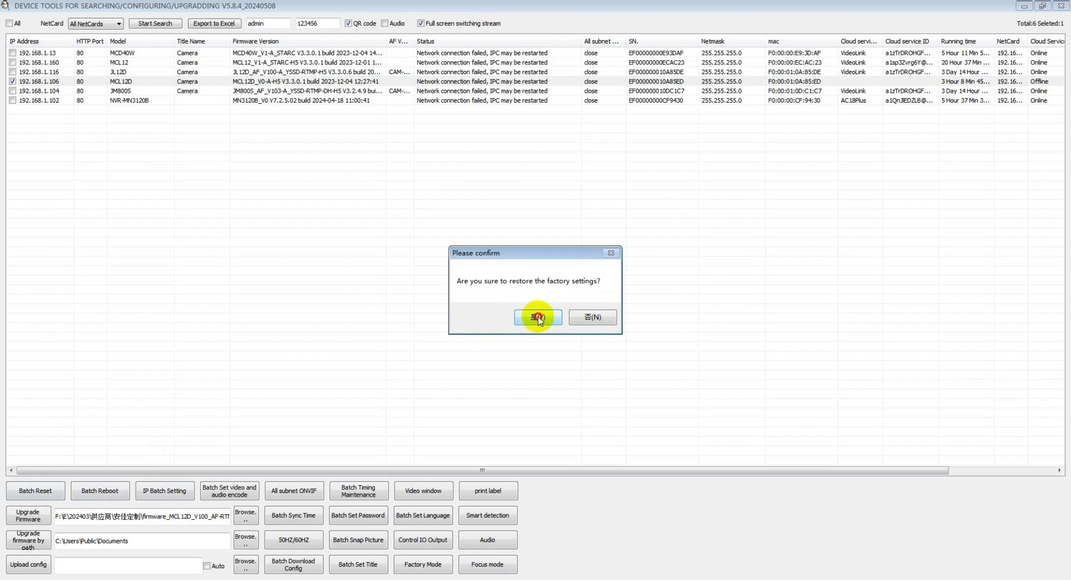
pyautogui.click(537, 318)
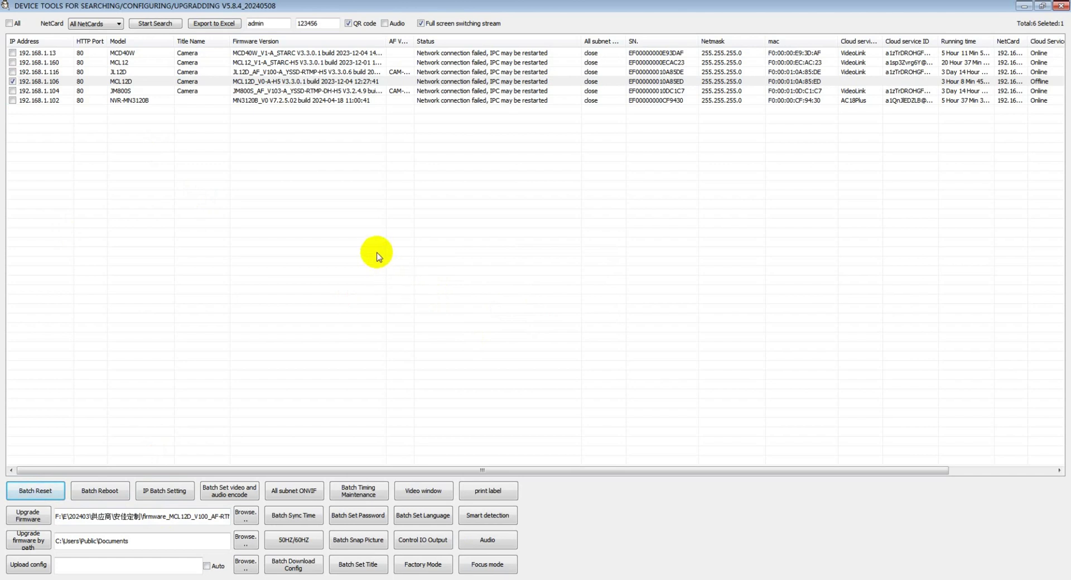
pyautogui.click(187, 62)
# Rerun the device search and tick the MCL12D camera now listed at 192.168.1.107.
pyautogui.click(183, 53)
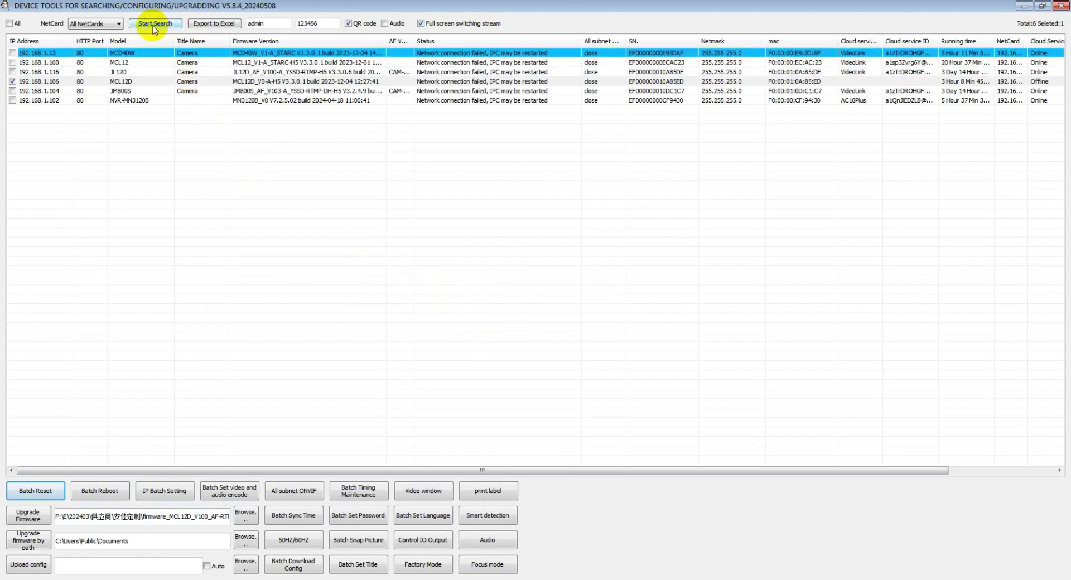
pyautogui.click(154, 25)
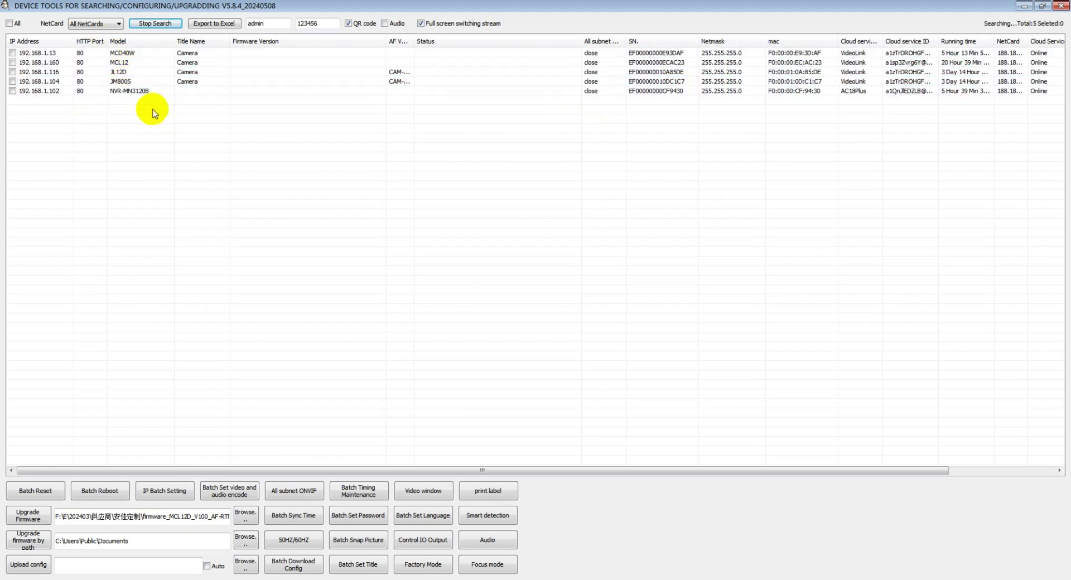
pyautogui.click(152, 26)
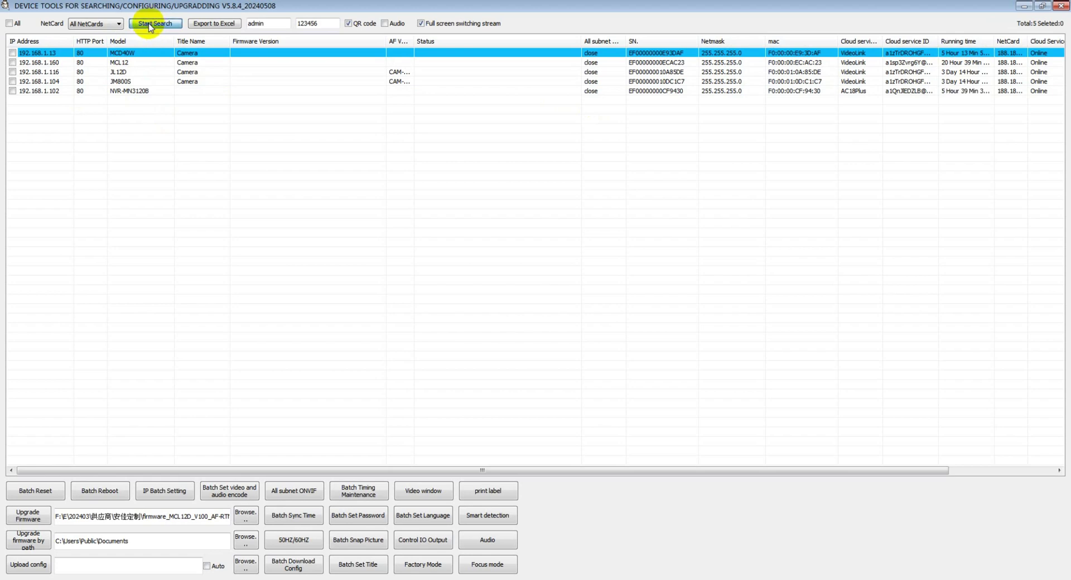
pyautogui.click(151, 26)
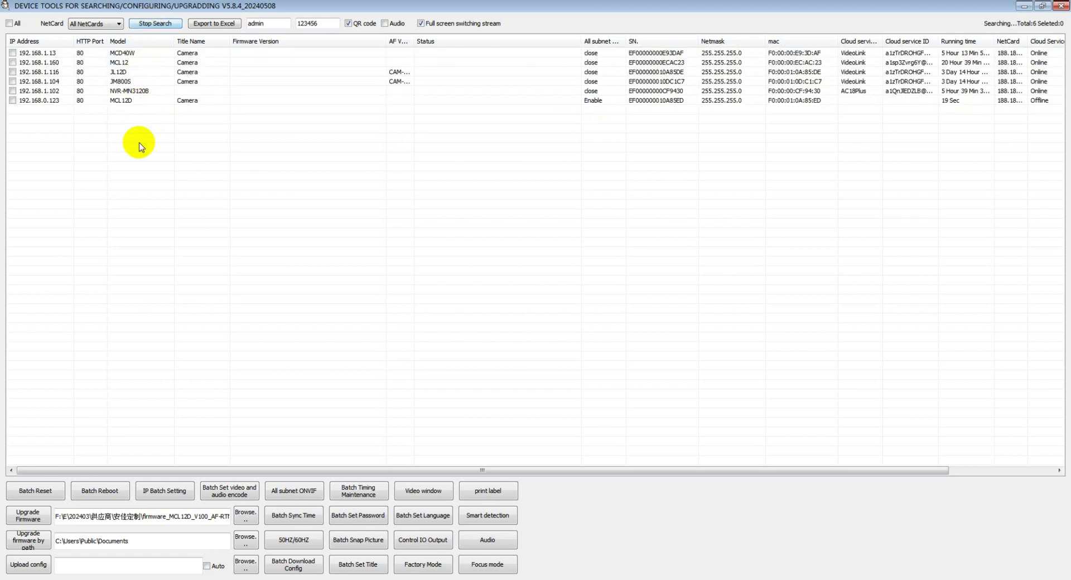
pyautogui.click(203, 101)
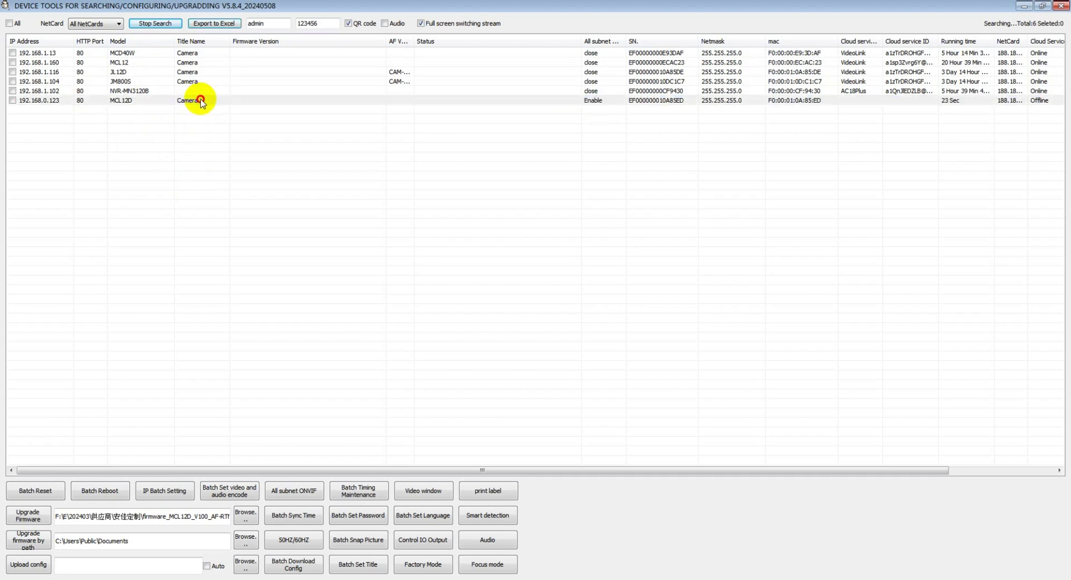
pyautogui.click(12, 100)
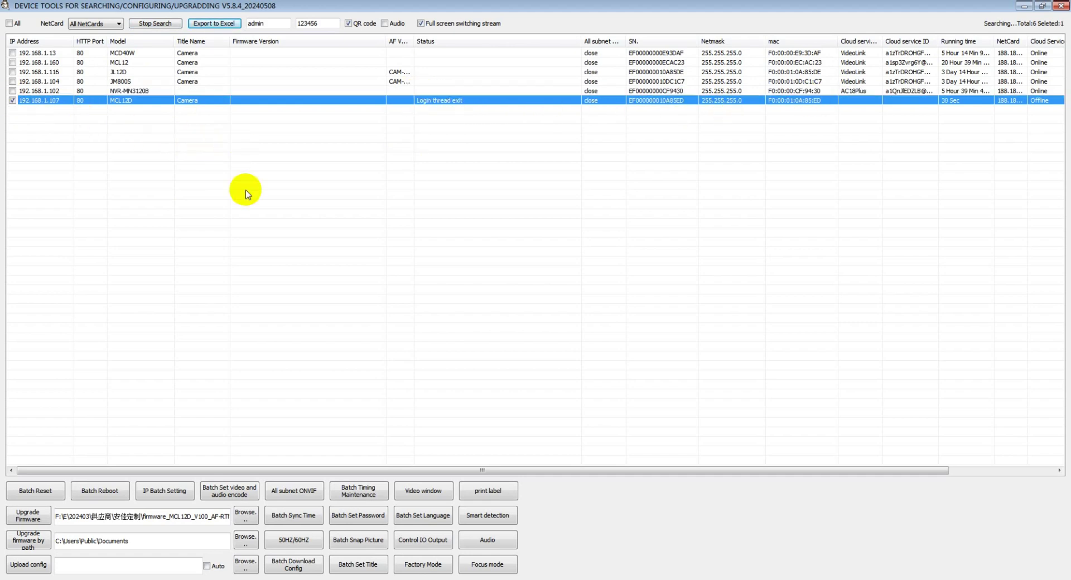
# Batch Reset the 192.168.1.107 camera and answer Yes to restore factory settings.
pyautogui.click(34, 491)
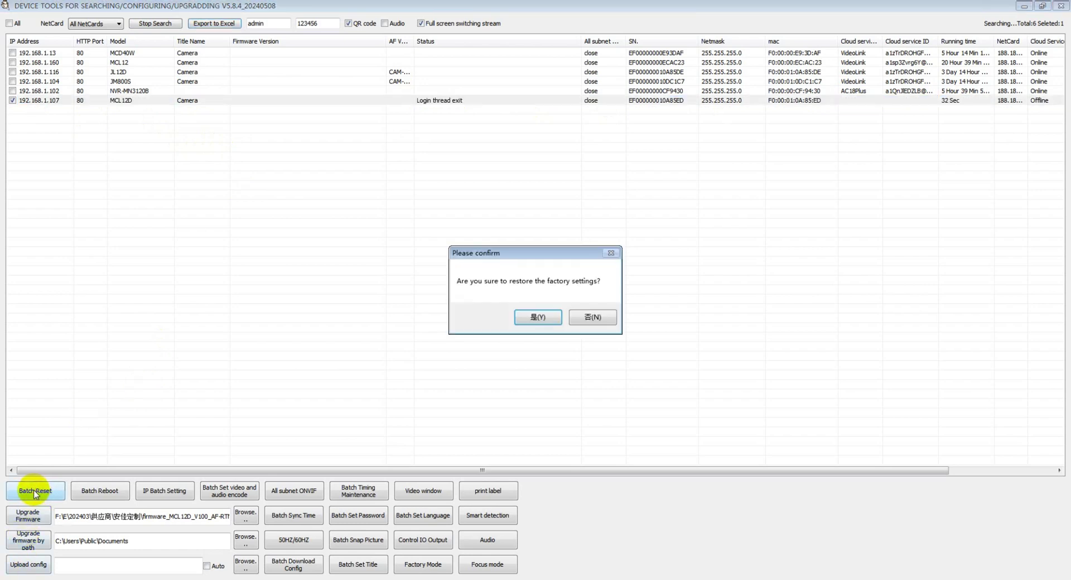
pyautogui.click(538, 318)
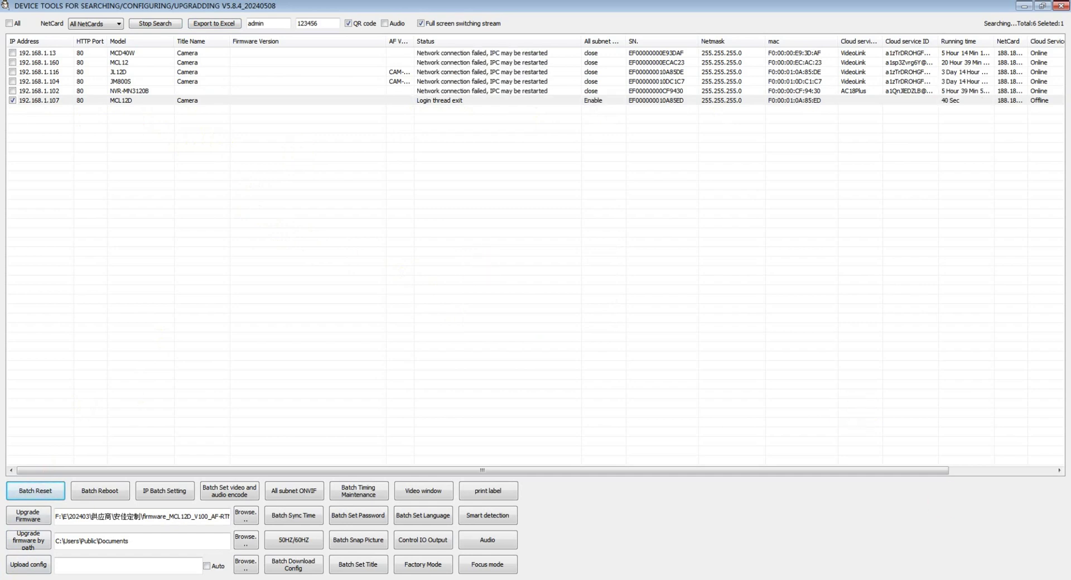
# Switch the local connection's IPv4 address and DNS back to obtain automatically.
pyautogui.click(1004, 577)
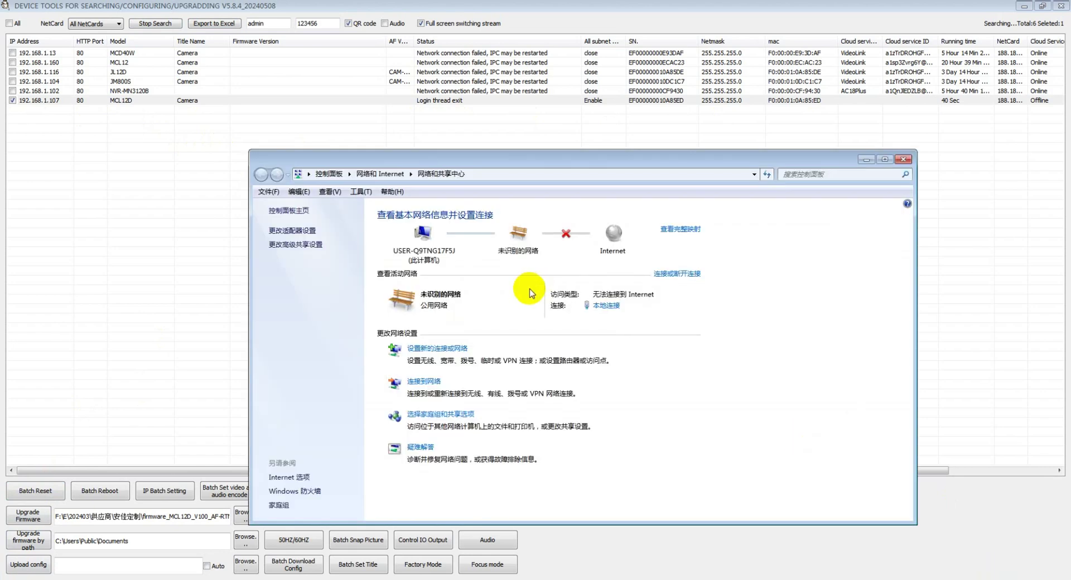
pyautogui.click(295, 234)
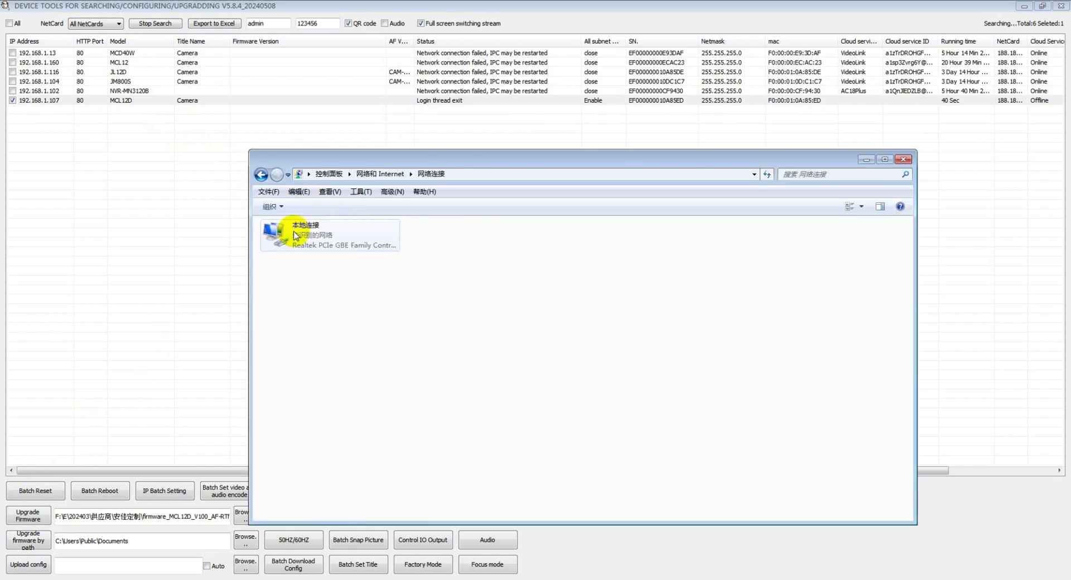
pyautogui.click(347, 242)
pyautogui.rightClick(346, 242)
pyautogui.click(387, 349)
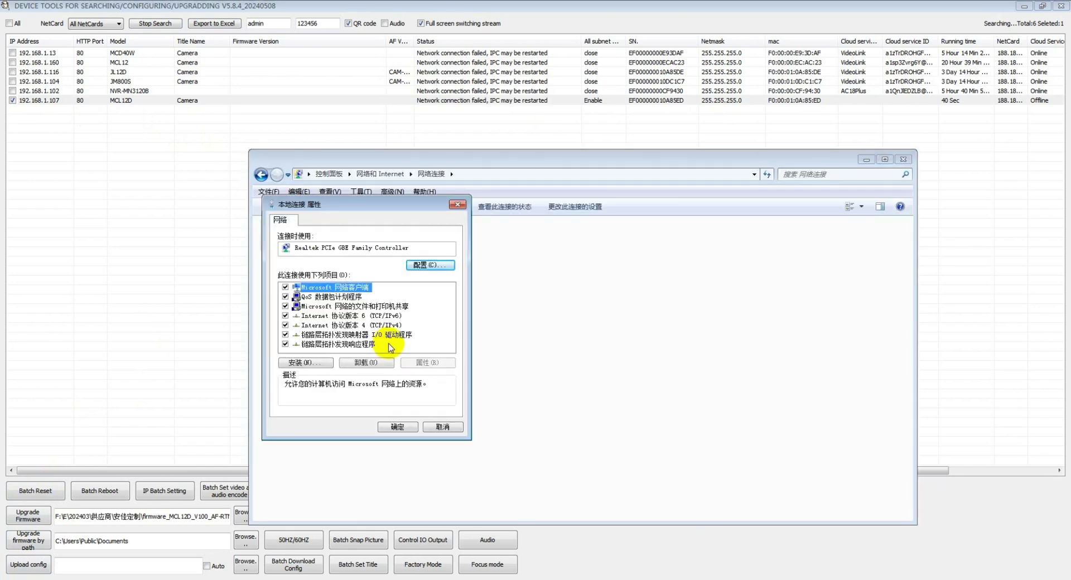
pyautogui.doubleClick(371, 325)
pyautogui.click(322, 309)
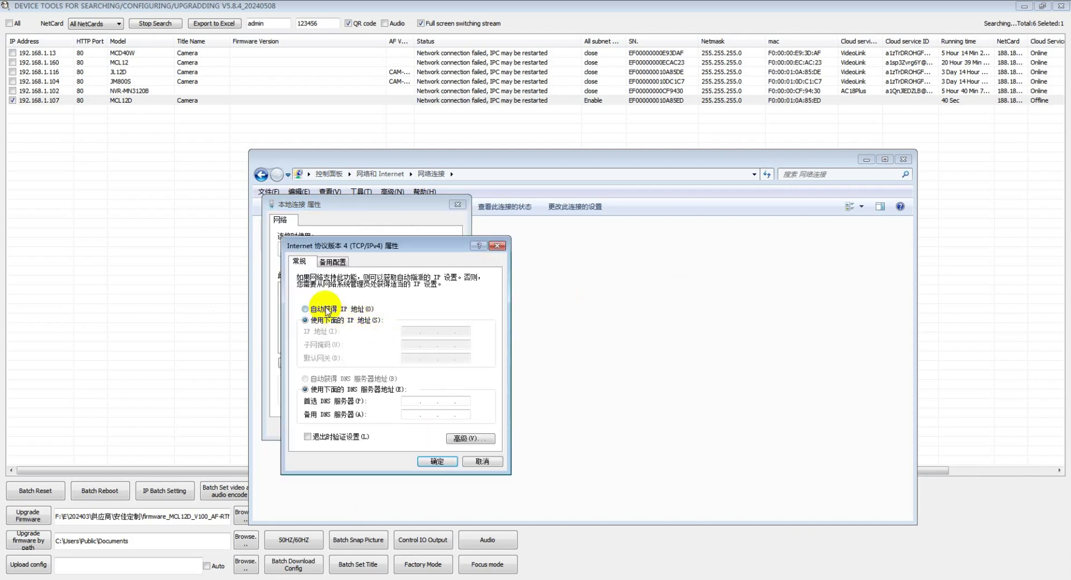
pyautogui.click(317, 379)
pyautogui.click(427, 462)
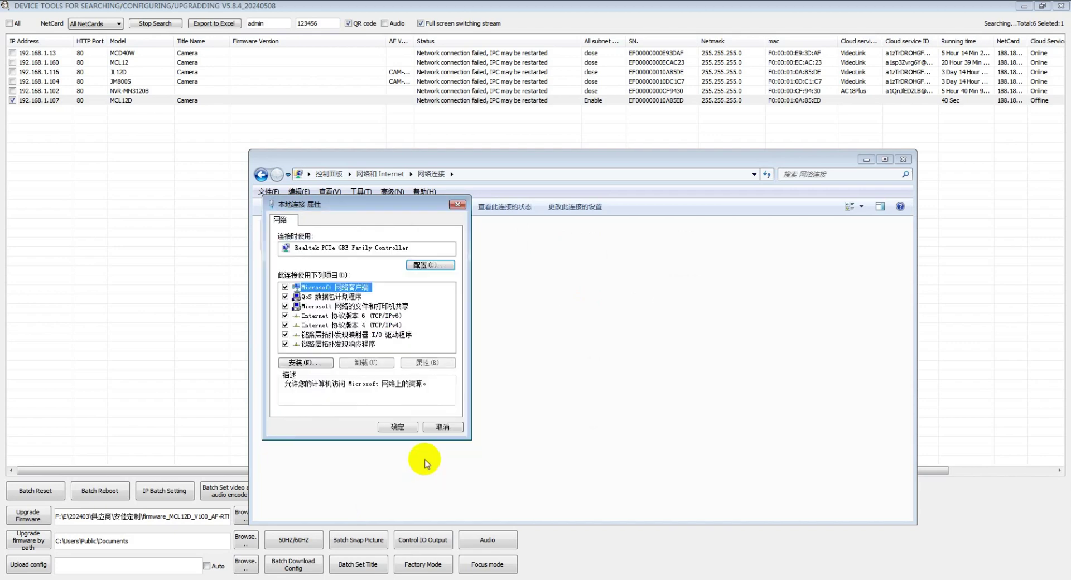
pyautogui.click(389, 427)
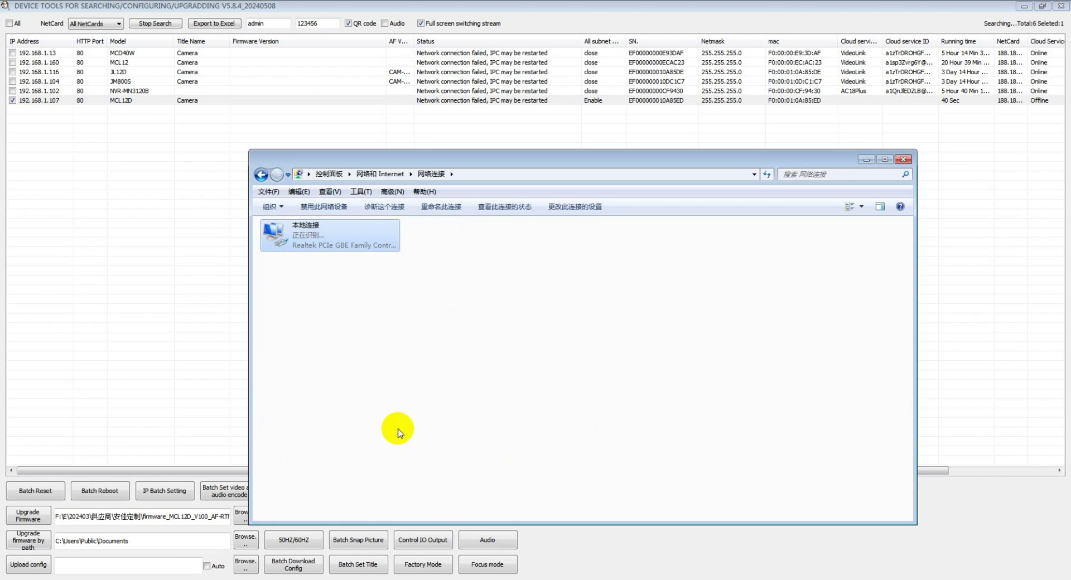
# Refresh the Network Connections list twice, then switch back to Device Tools.
pyautogui.rightClick(414, 322)
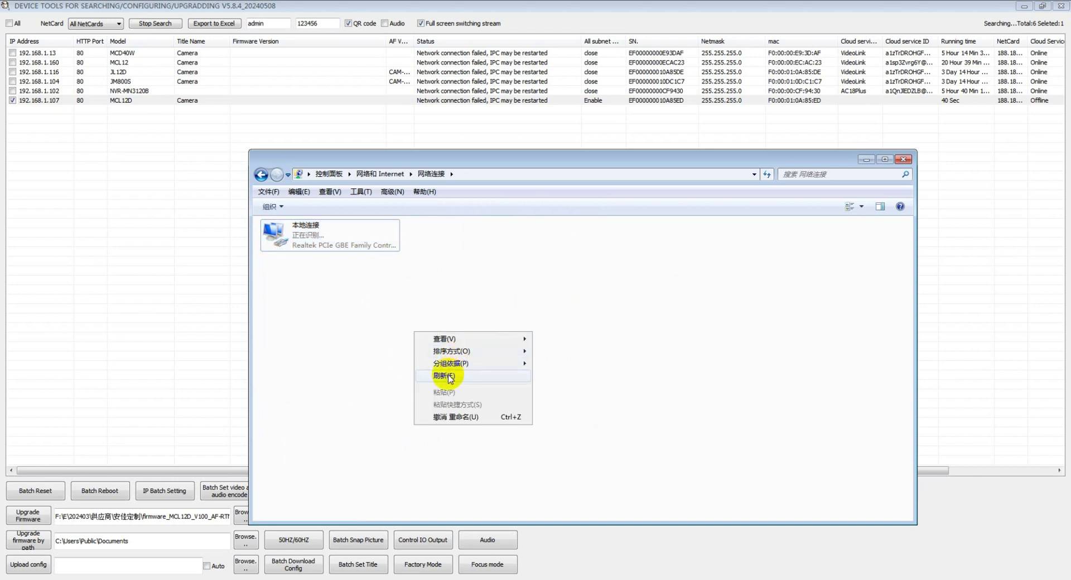
pyautogui.click(445, 371)
pyautogui.rightClick(415, 324)
pyautogui.click(423, 360)
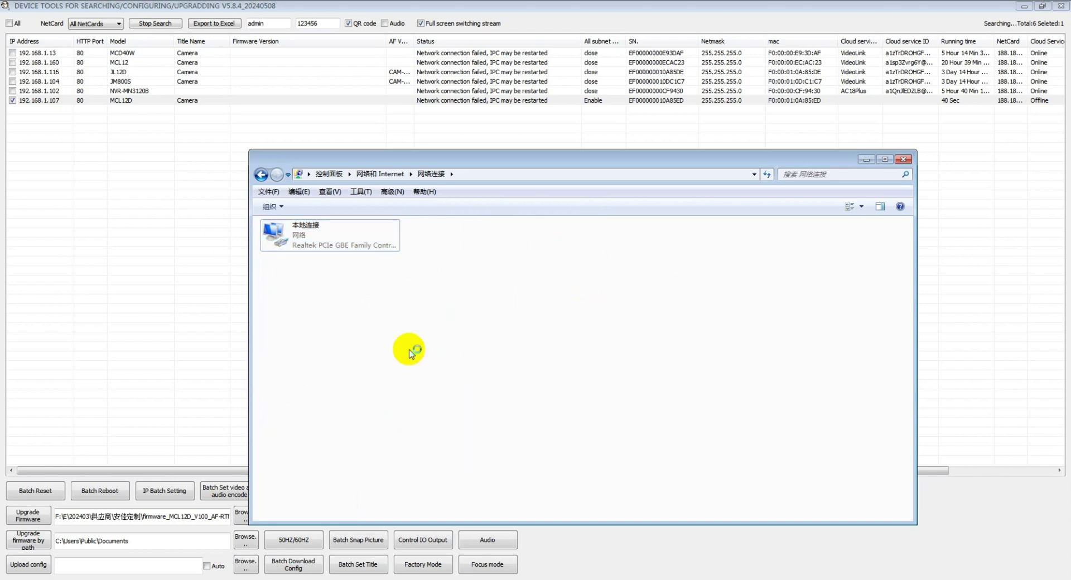
pyautogui.click(149, 211)
pyautogui.click(131, 52)
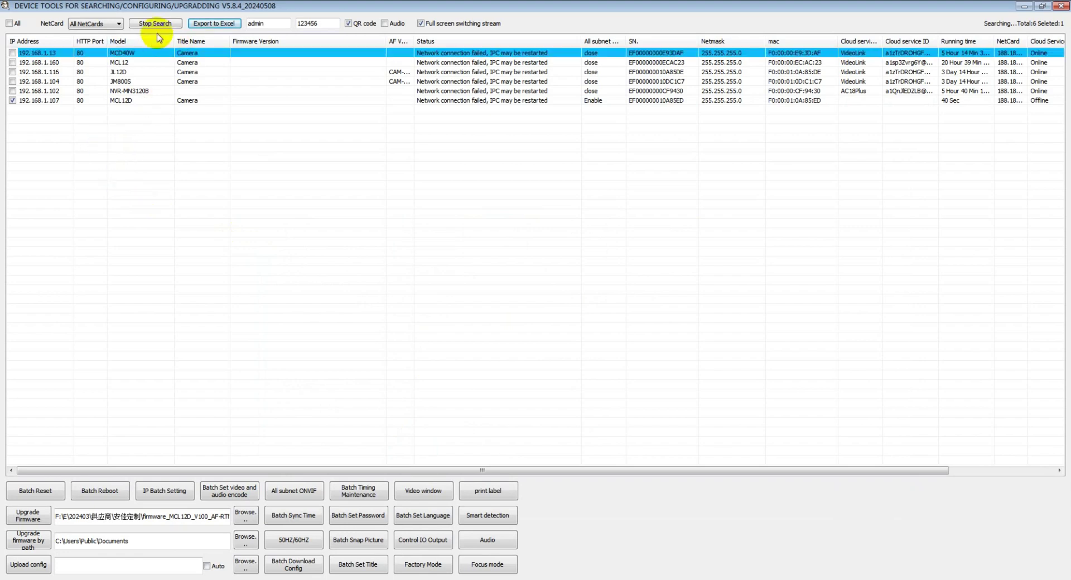
# Restart the search, pick the MCL12D at 192.168.1.127, and Batch Reset it.
pyautogui.click(155, 24)
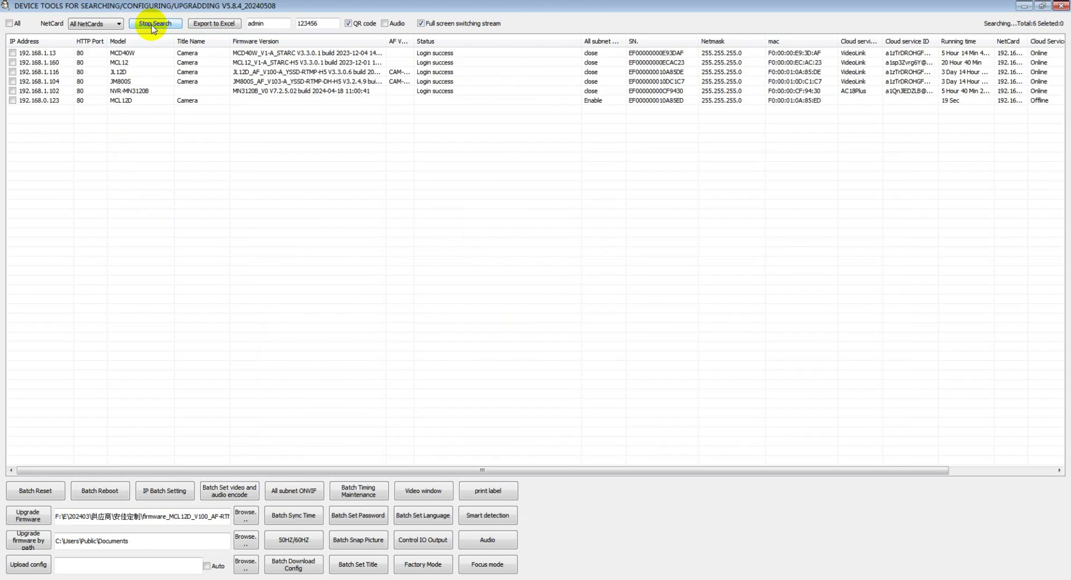
pyautogui.click(152, 26)
pyautogui.click(152, 25)
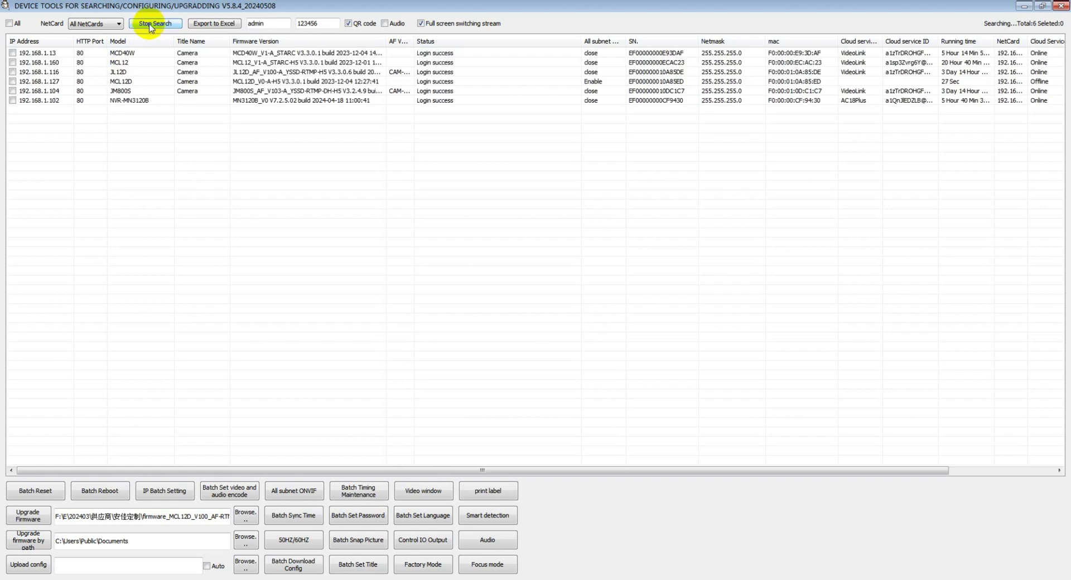
pyautogui.click(142, 83)
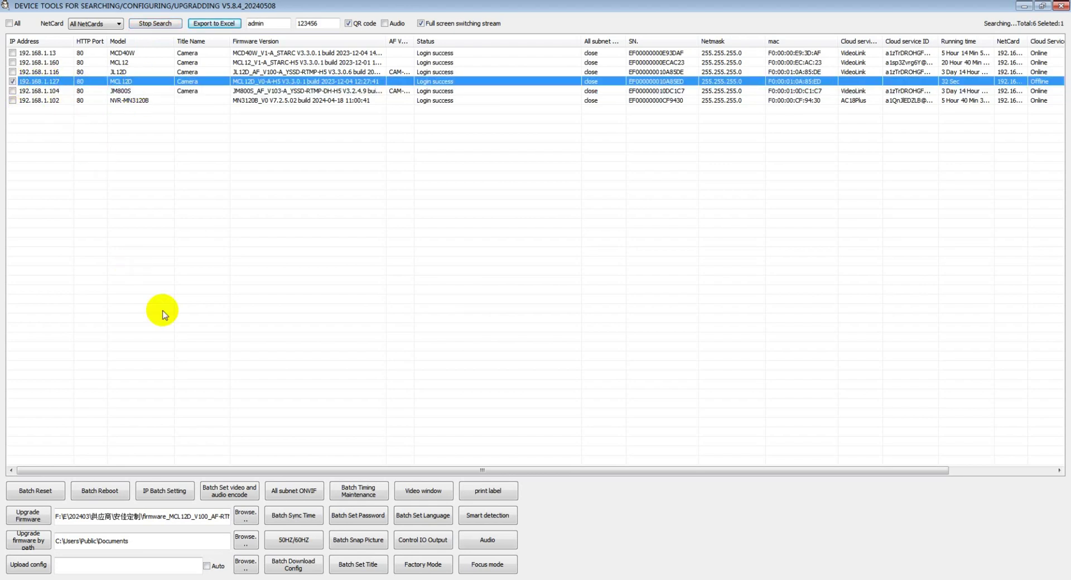
pyautogui.click(22, 491)
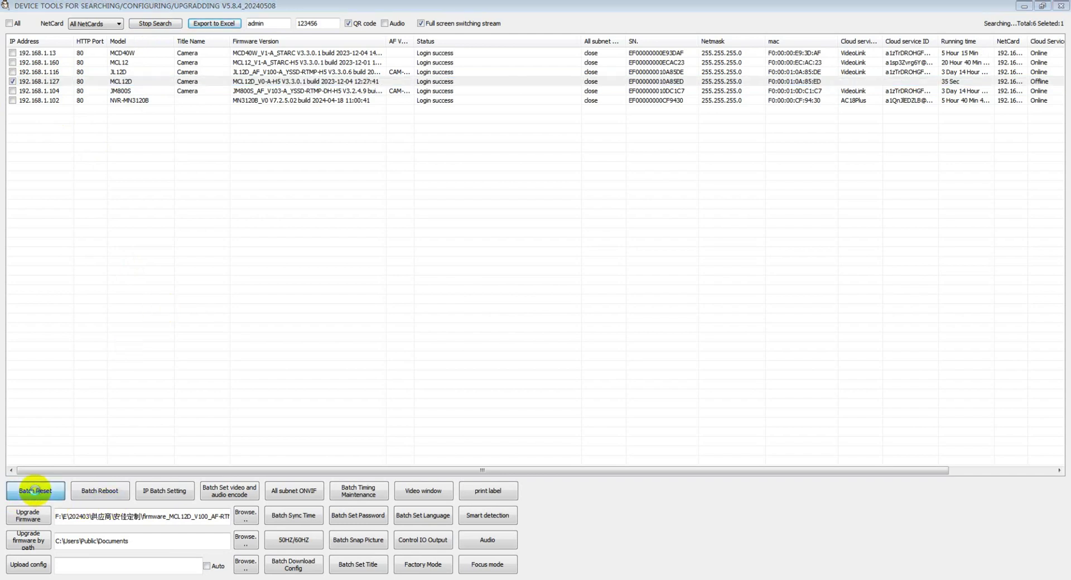
# Confirm the MCL12D camera's factory reset and restart the device search.
pyautogui.click(538, 317)
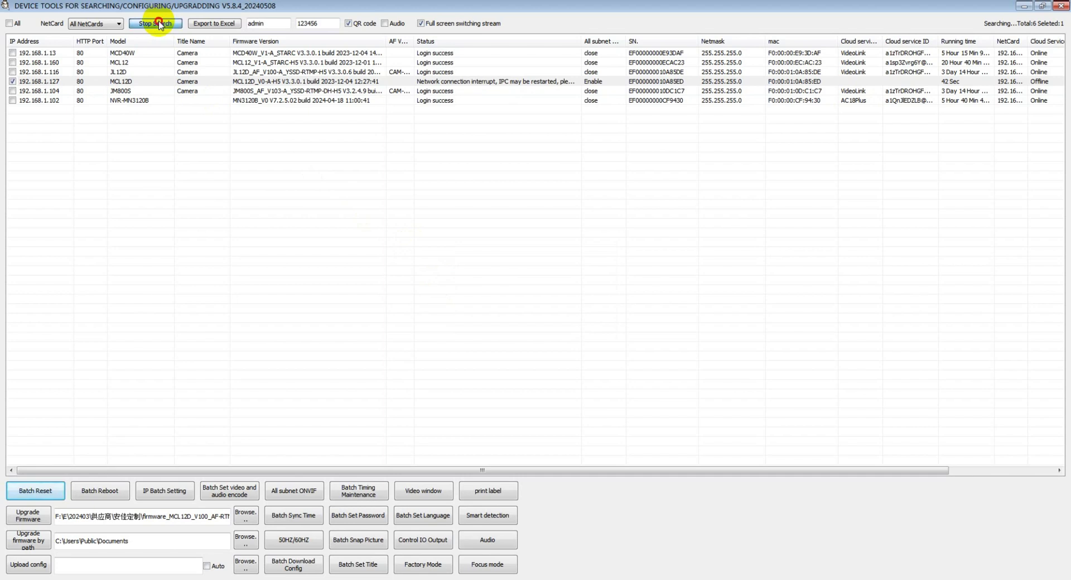
pyautogui.click(158, 23)
pyautogui.click(158, 24)
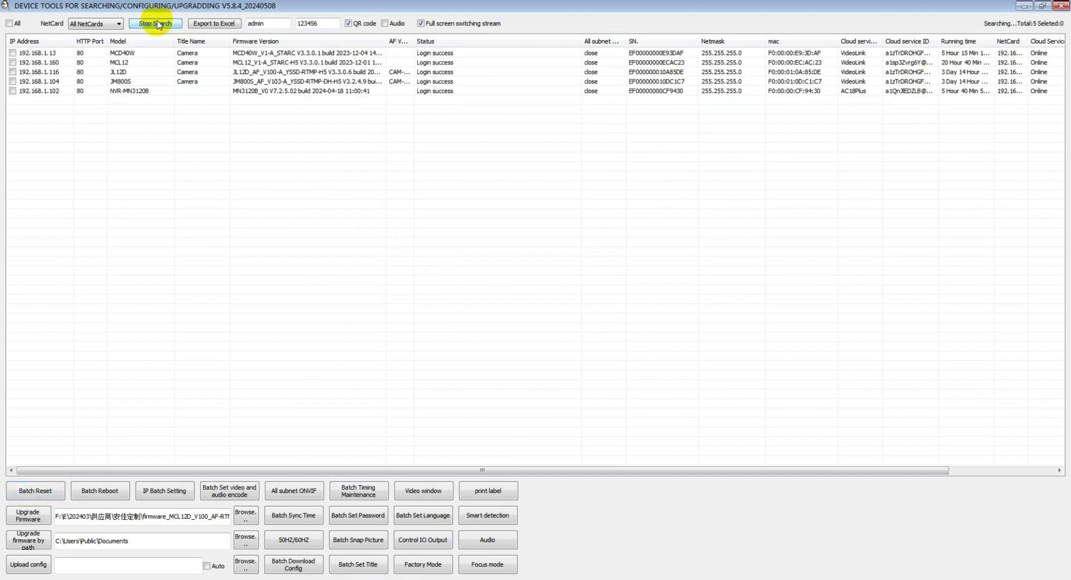
# Rescan repeatedly until the rebooted MCL12D camera reappears at 192.168.1.176, then select it.
pyautogui.click(159, 23)
pyautogui.click(156, 24)
pyautogui.click(155, 24)
pyautogui.click(154, 25)
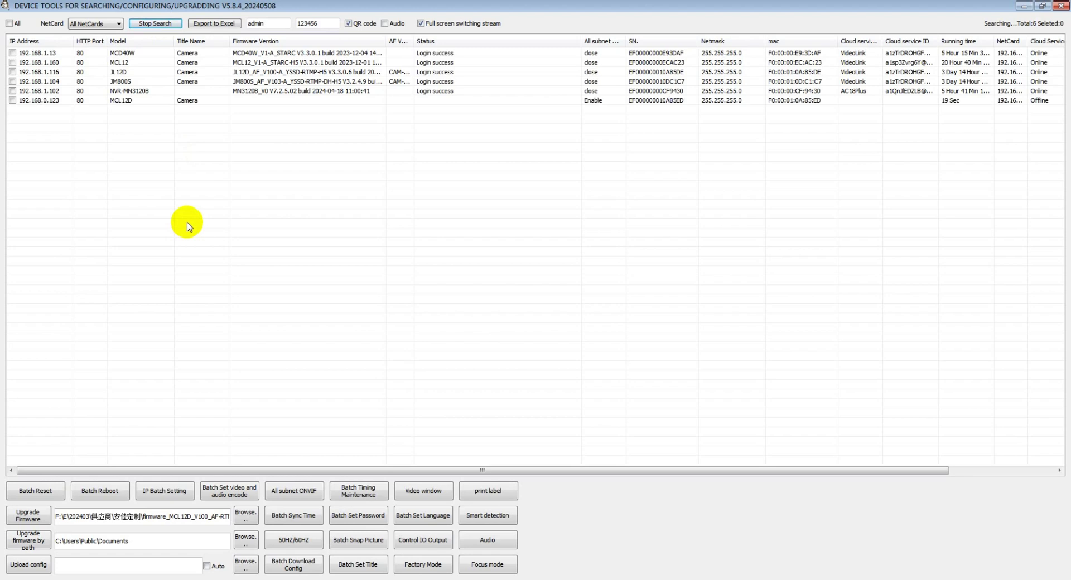
pyautogui.click(42, 100)
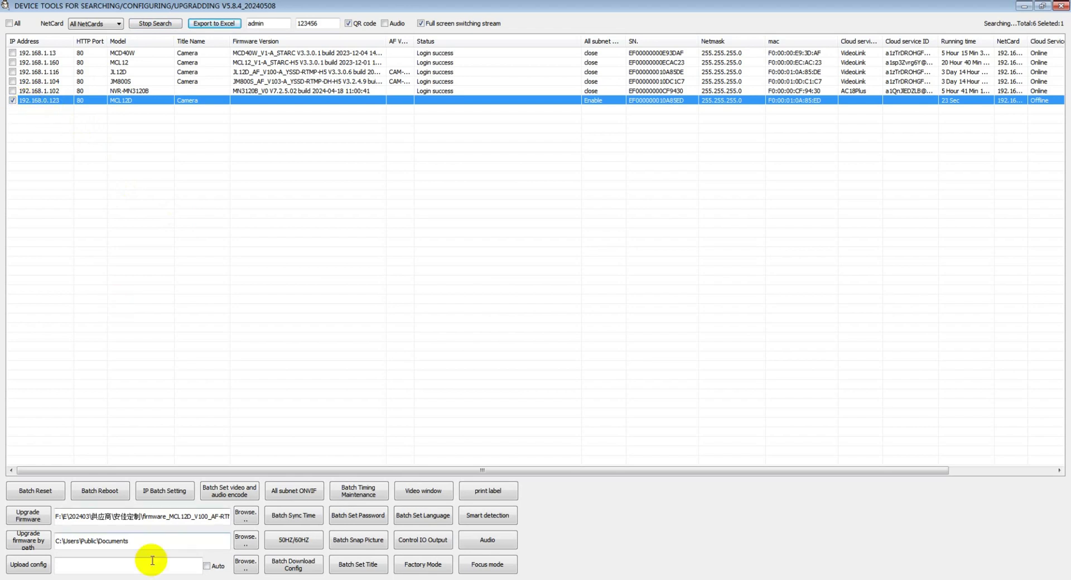
# Set the MCL12D camera to DHCP via IP Batch Setting, rescan, and select it at 192.168.1.176.
pyautogui.click(167, 492)
pyautogui.click(187, 501)
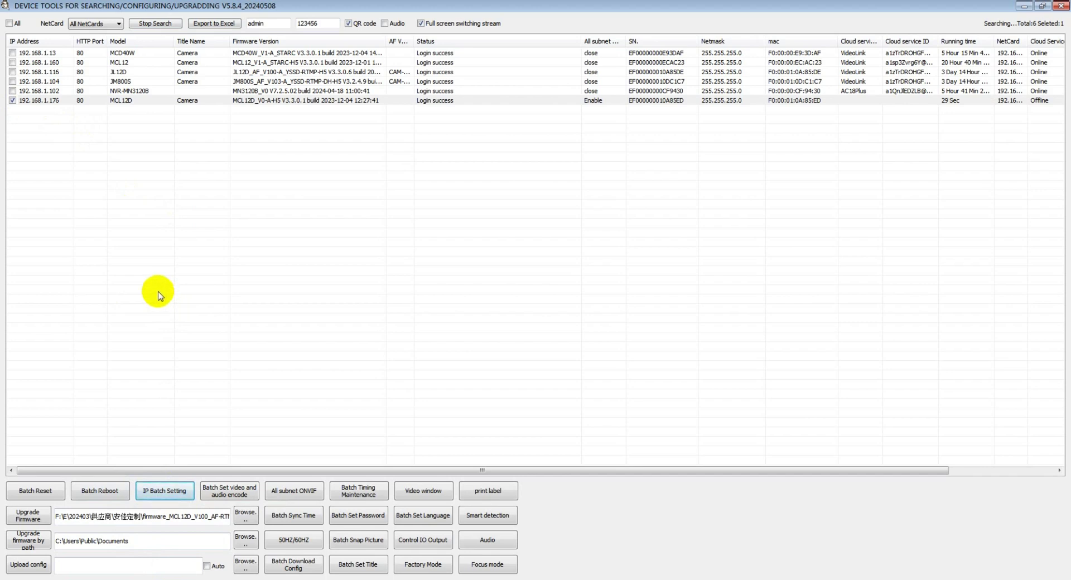
pyautogui.click(154, 25)
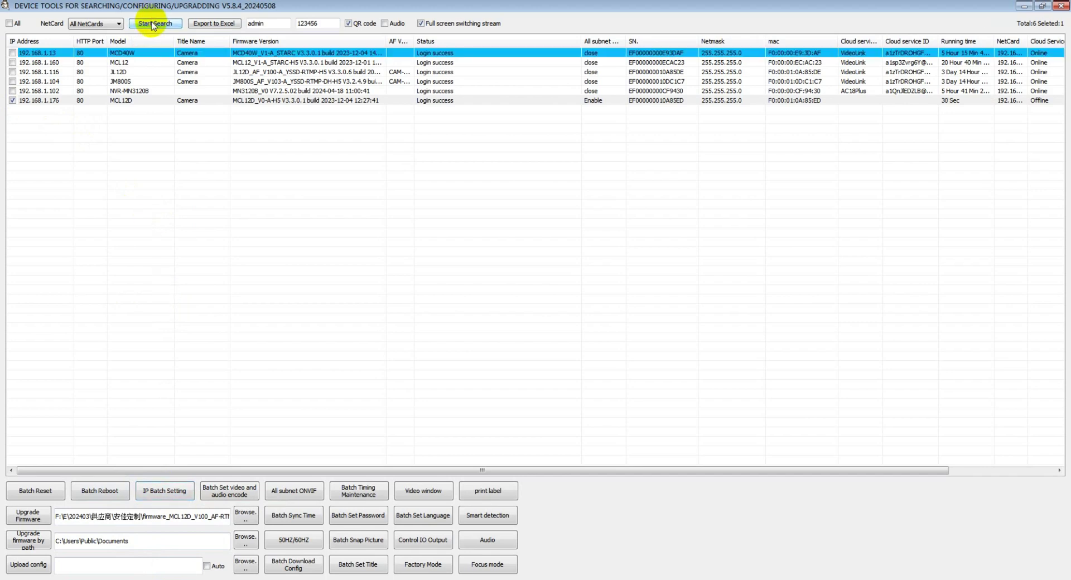
pyautogui.click(154, 24)
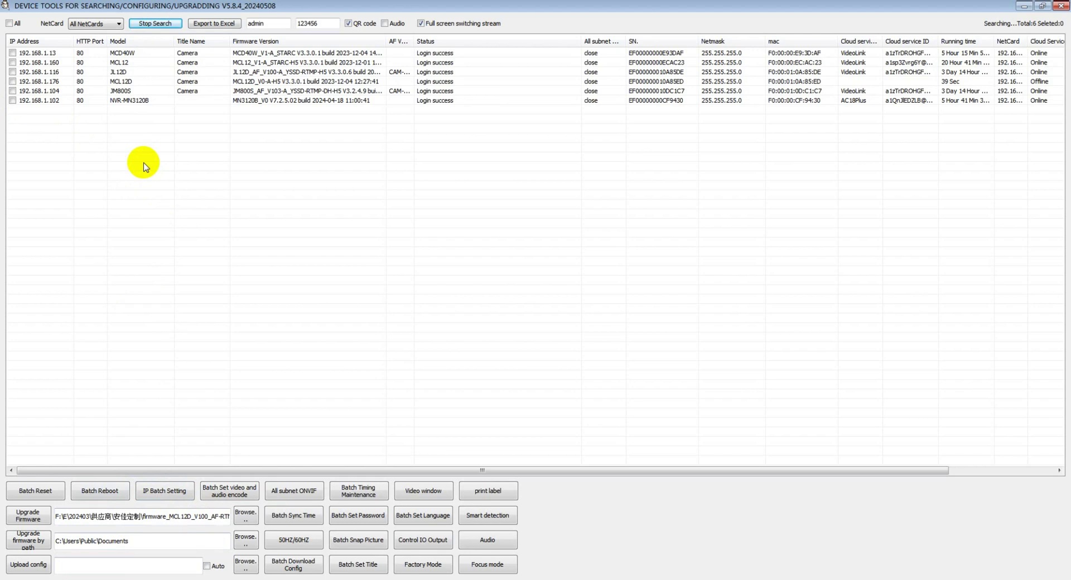
pyautogui.click(143, 100)
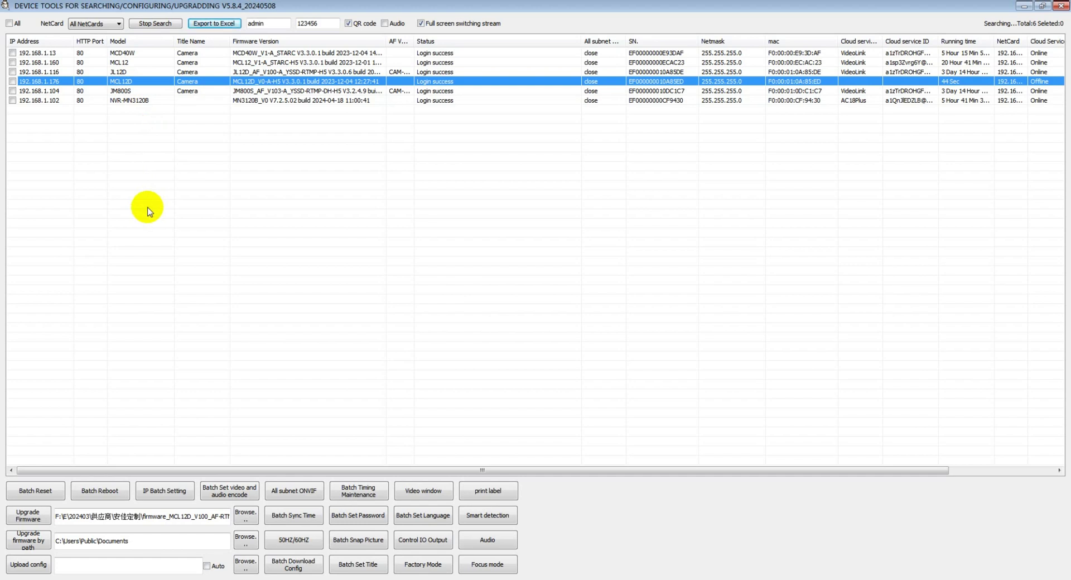
pyautogui.click(303, 495)
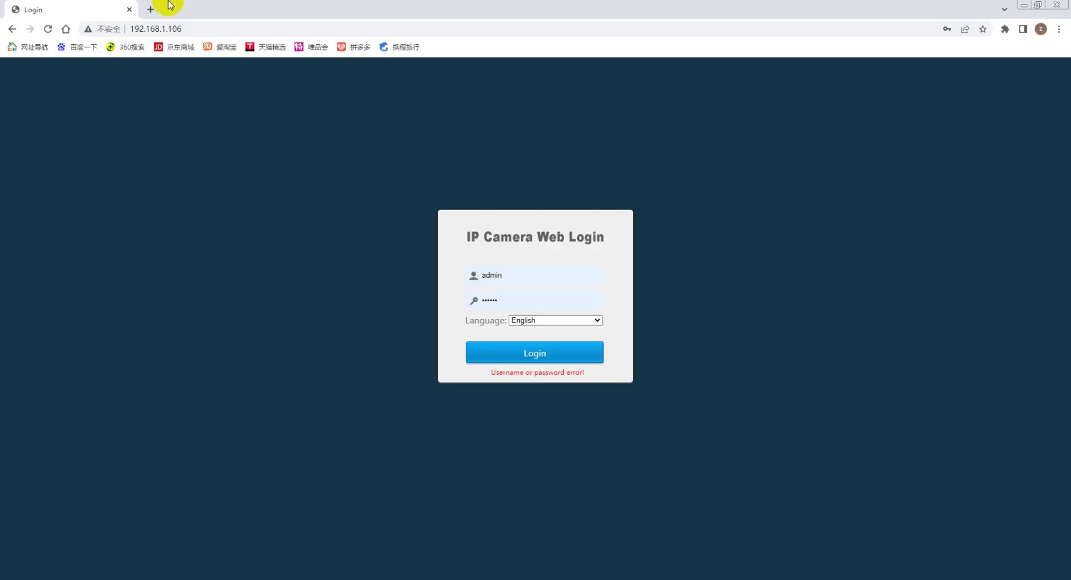
# Point the browser at the camera's new address, 192.168.1.176.
pyautogui.click(172, 27)
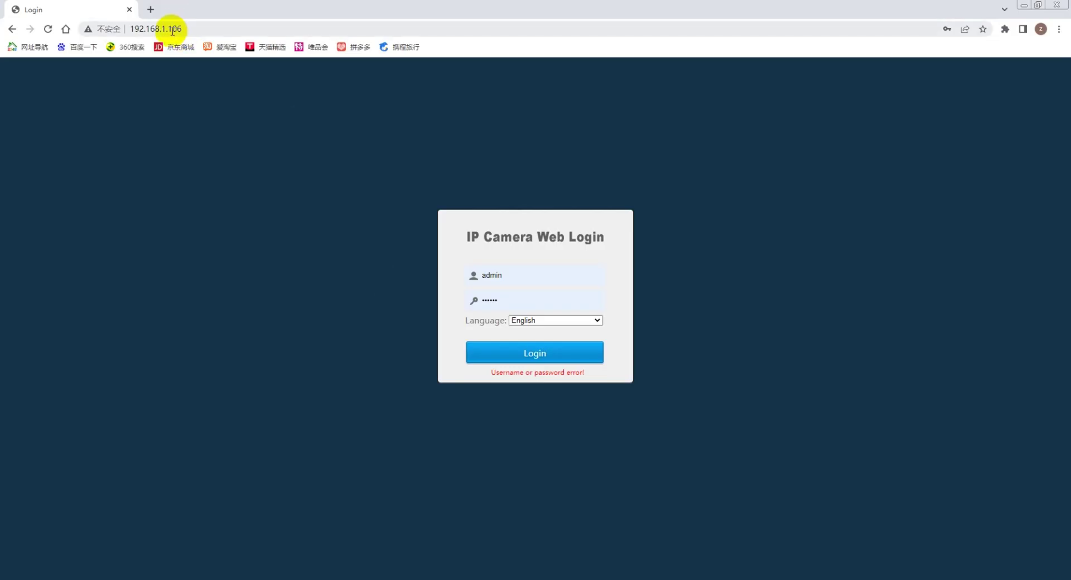
pyautogui.doubleClick(171, 28)
pyautogui.write('176')
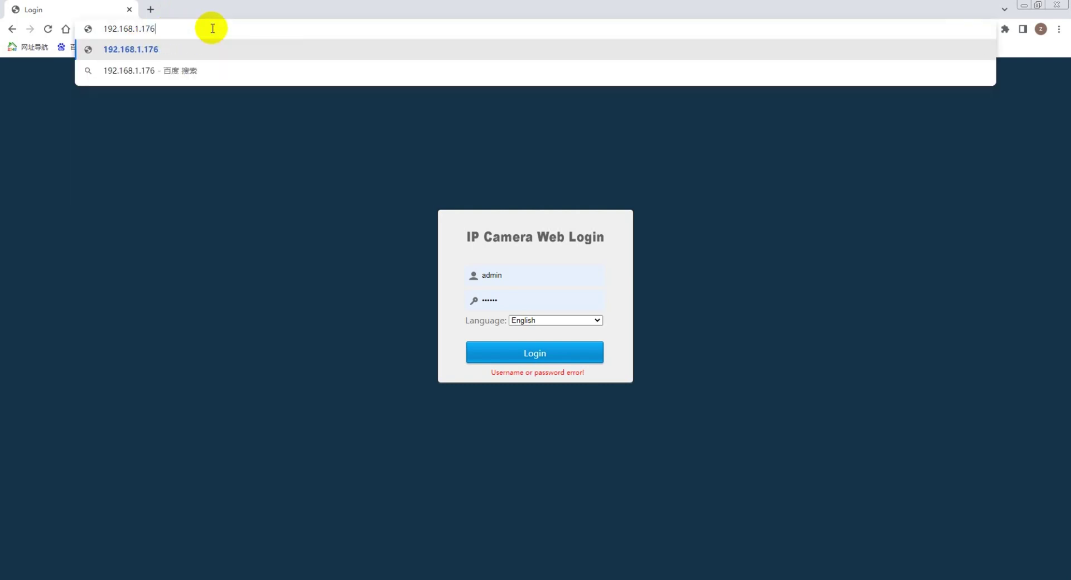
pyautogui.press('Return')
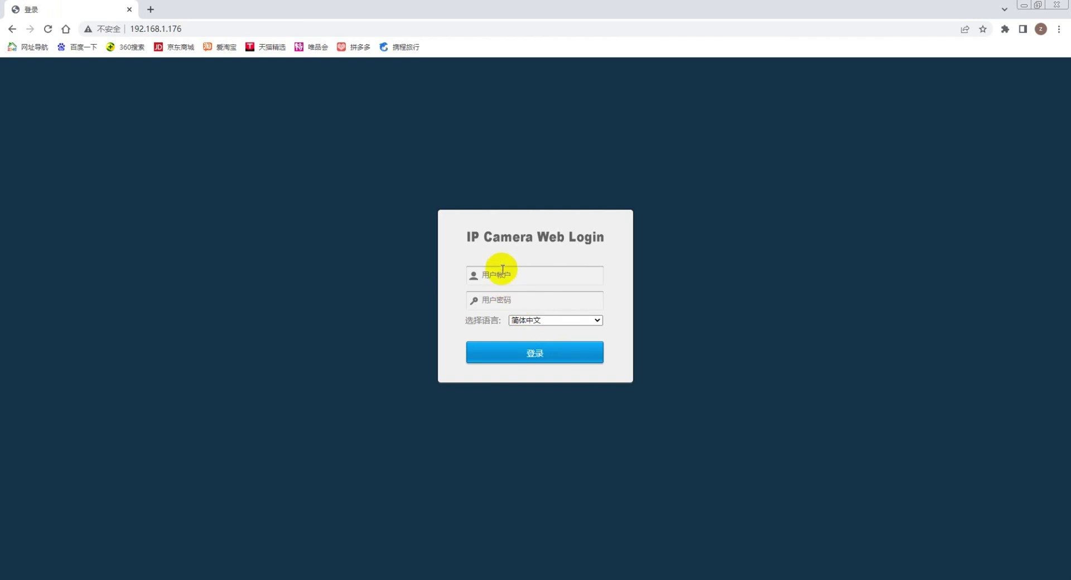
# Switch the login page to English, log in with the saved username and password, and dismiss the save-password prompt.
pyautogui.click(547, 320)
pyautogui.click(543, 332)
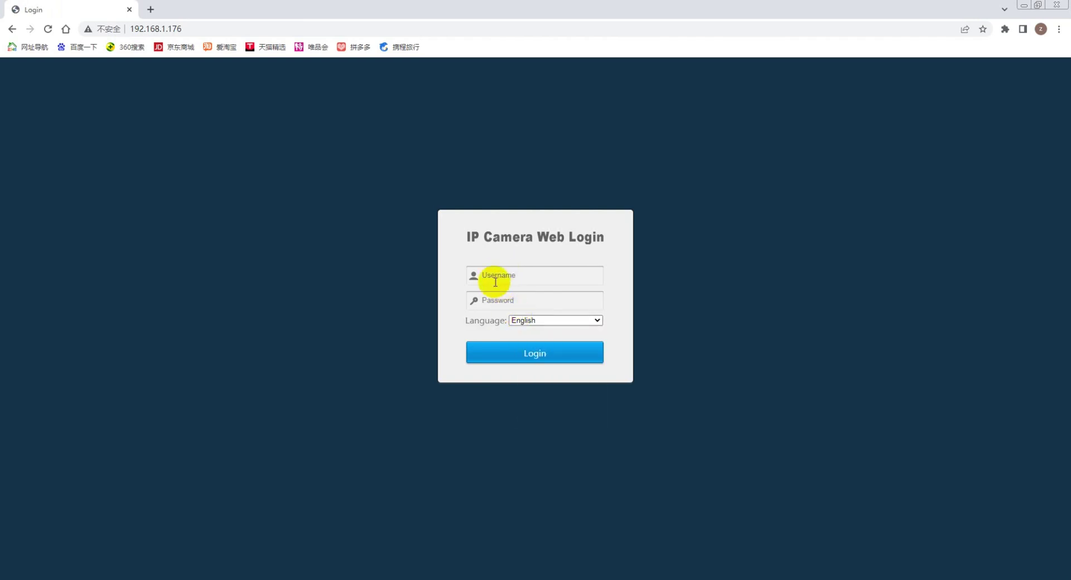
pyautogui.click(495, 275)
pyautogui.click(544, 323)
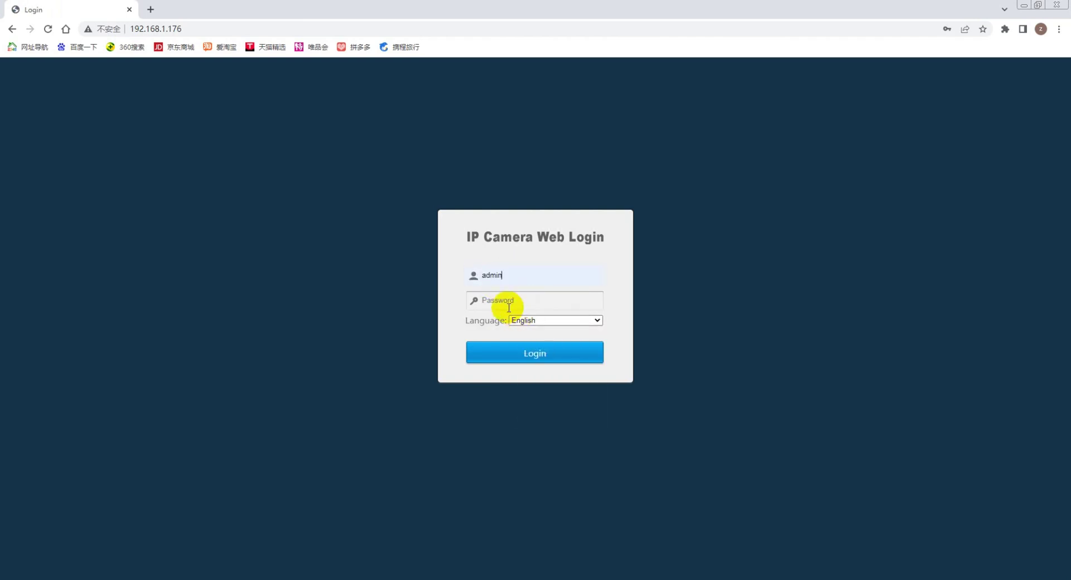
pyautogui.click(507, 302)
pyautogui.write('123')
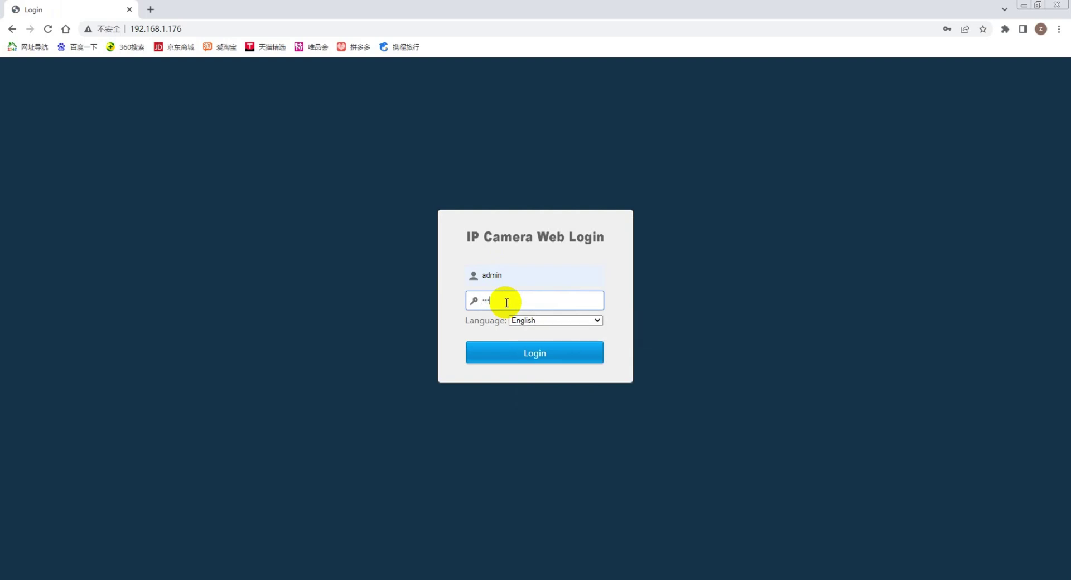
pyautogui.click(537, 353)
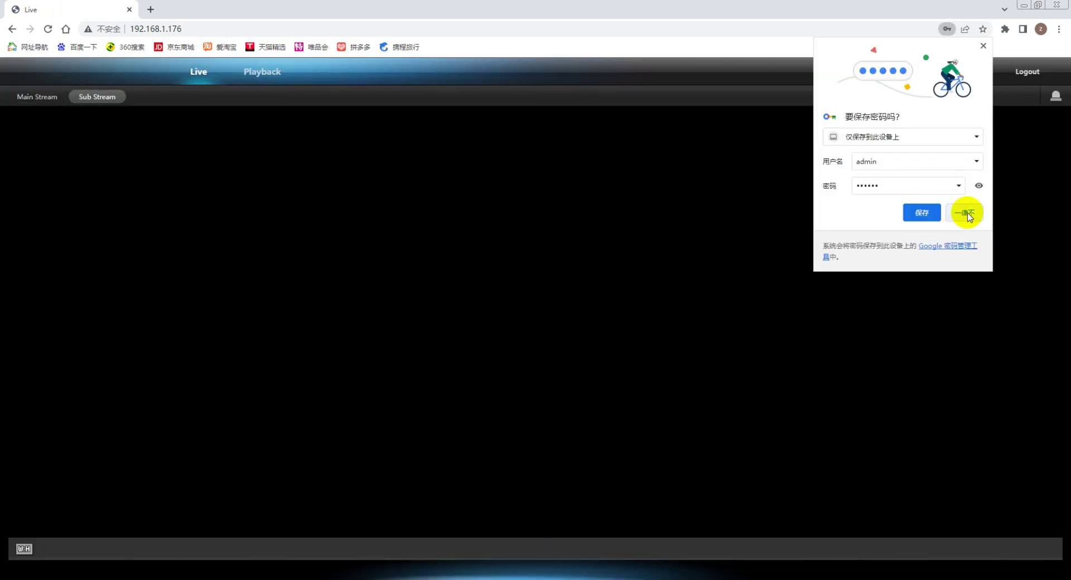
pyautogui.click(921, 213)
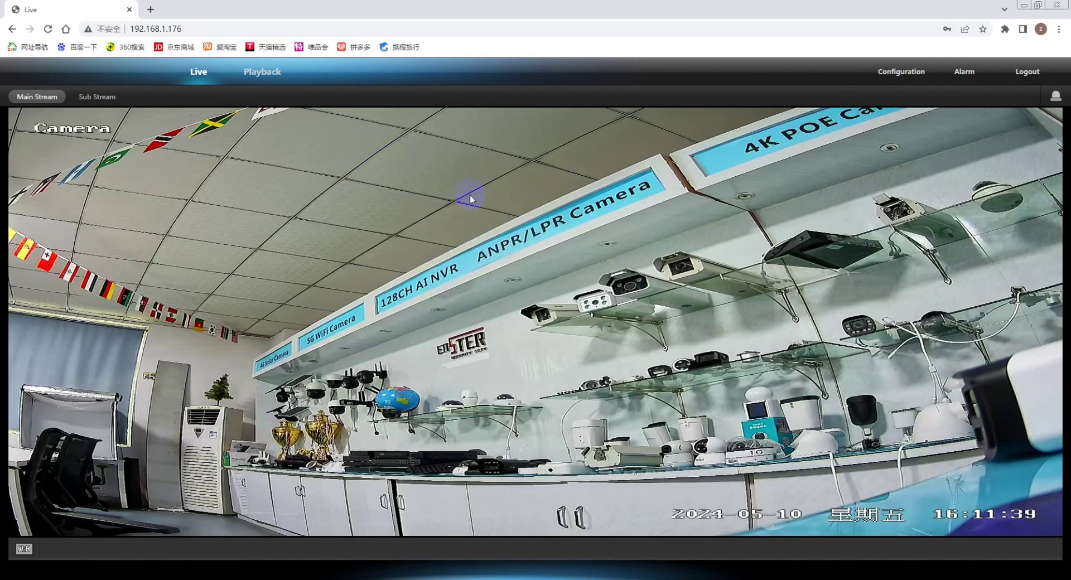